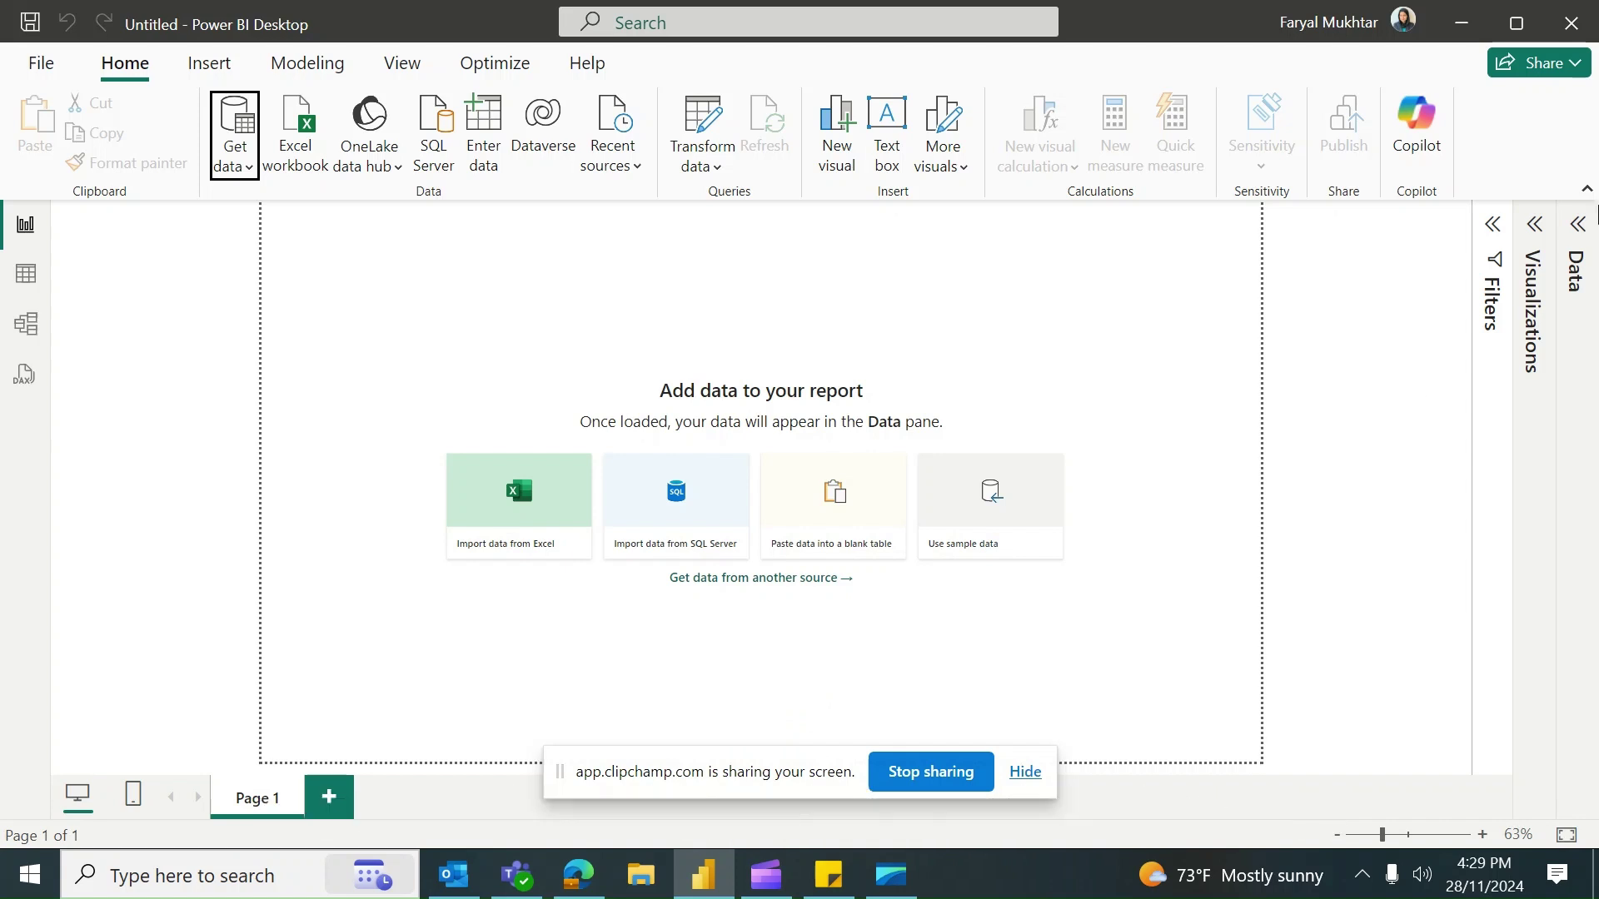
Expand and collapse the Data pane to confirm no data is loaded yet
{"action": "left_click", "coordinate": [1578, 224]}
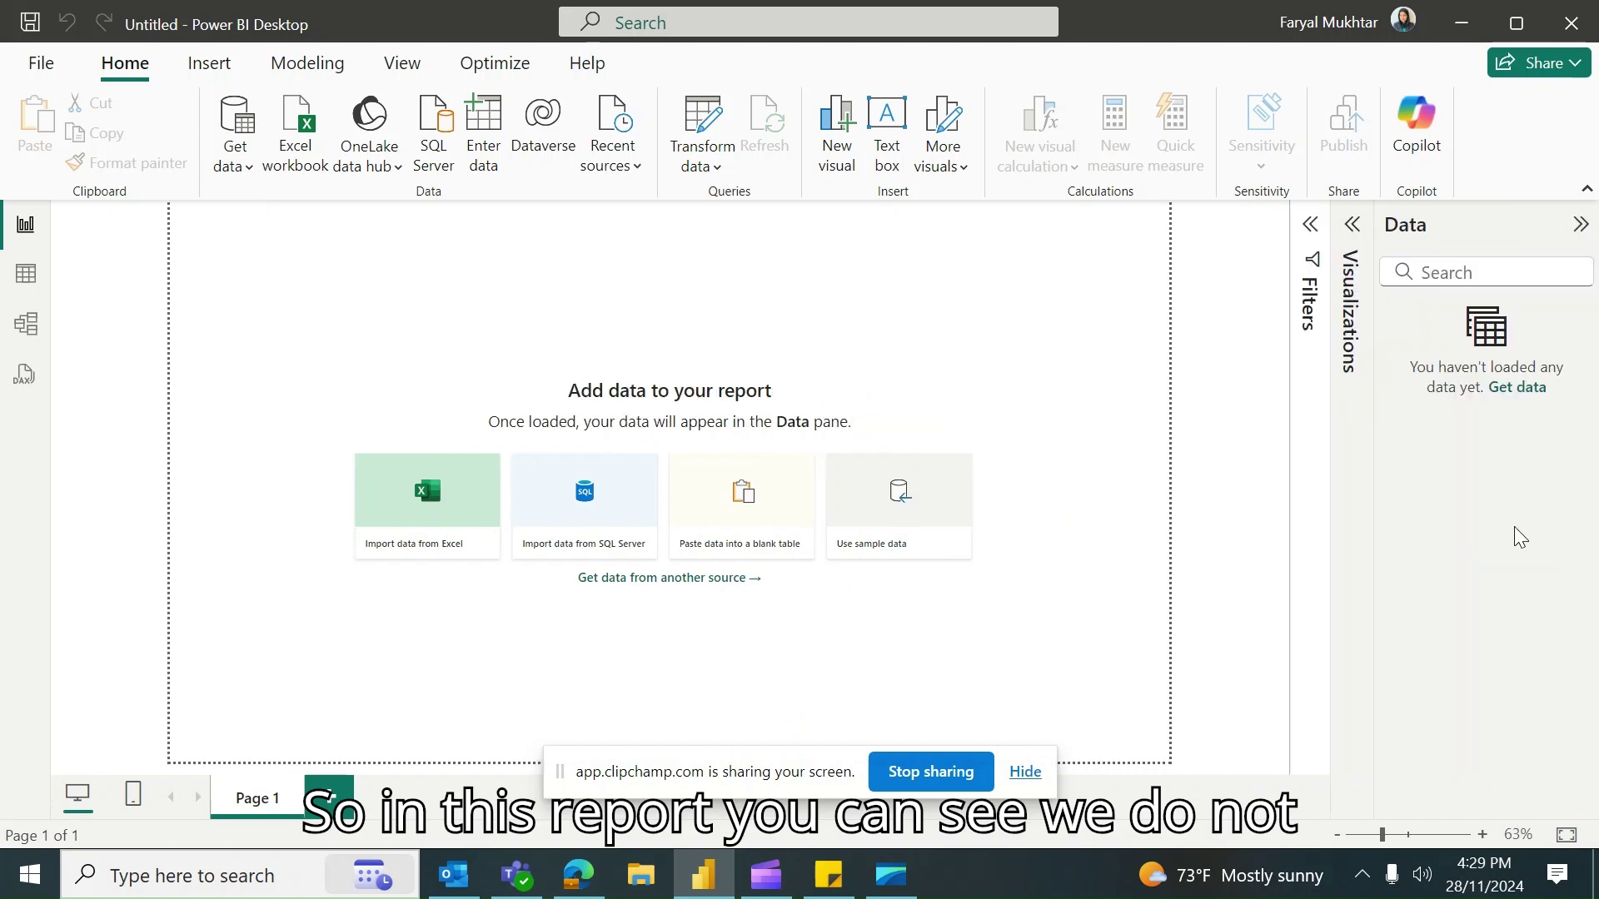
{"action": "left_click", "coordinate": [1582, 227]}
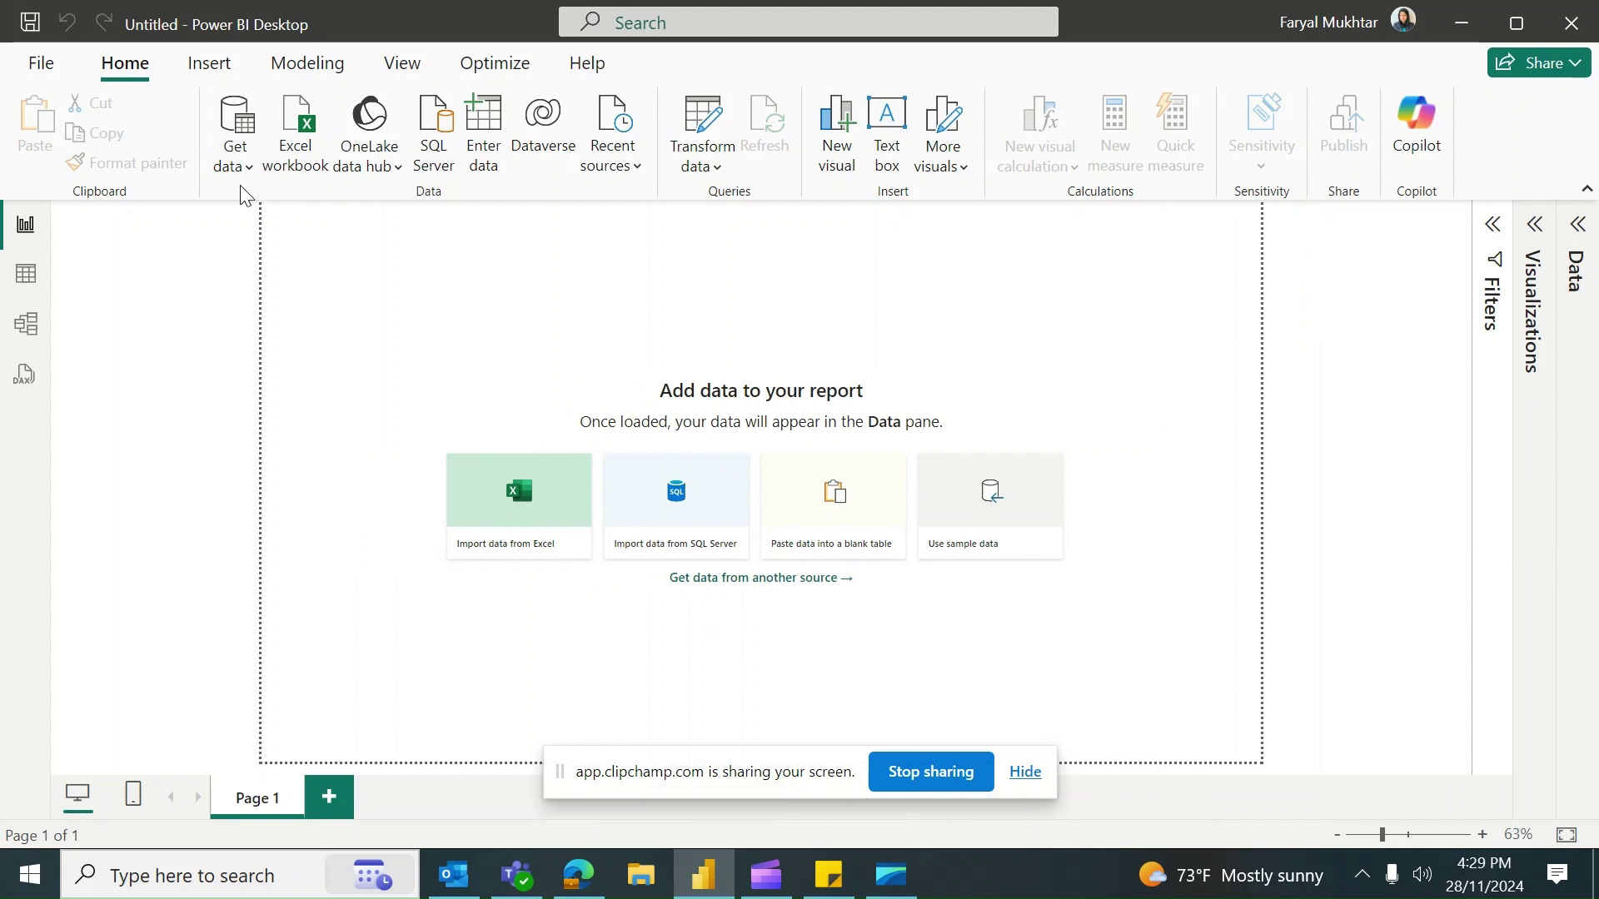
Choose the Azure DevOps (Boards only) connector from the full Get Data catalogue, then switch to the browser
{"action": "left_click", "coordinate": [249, 165]}
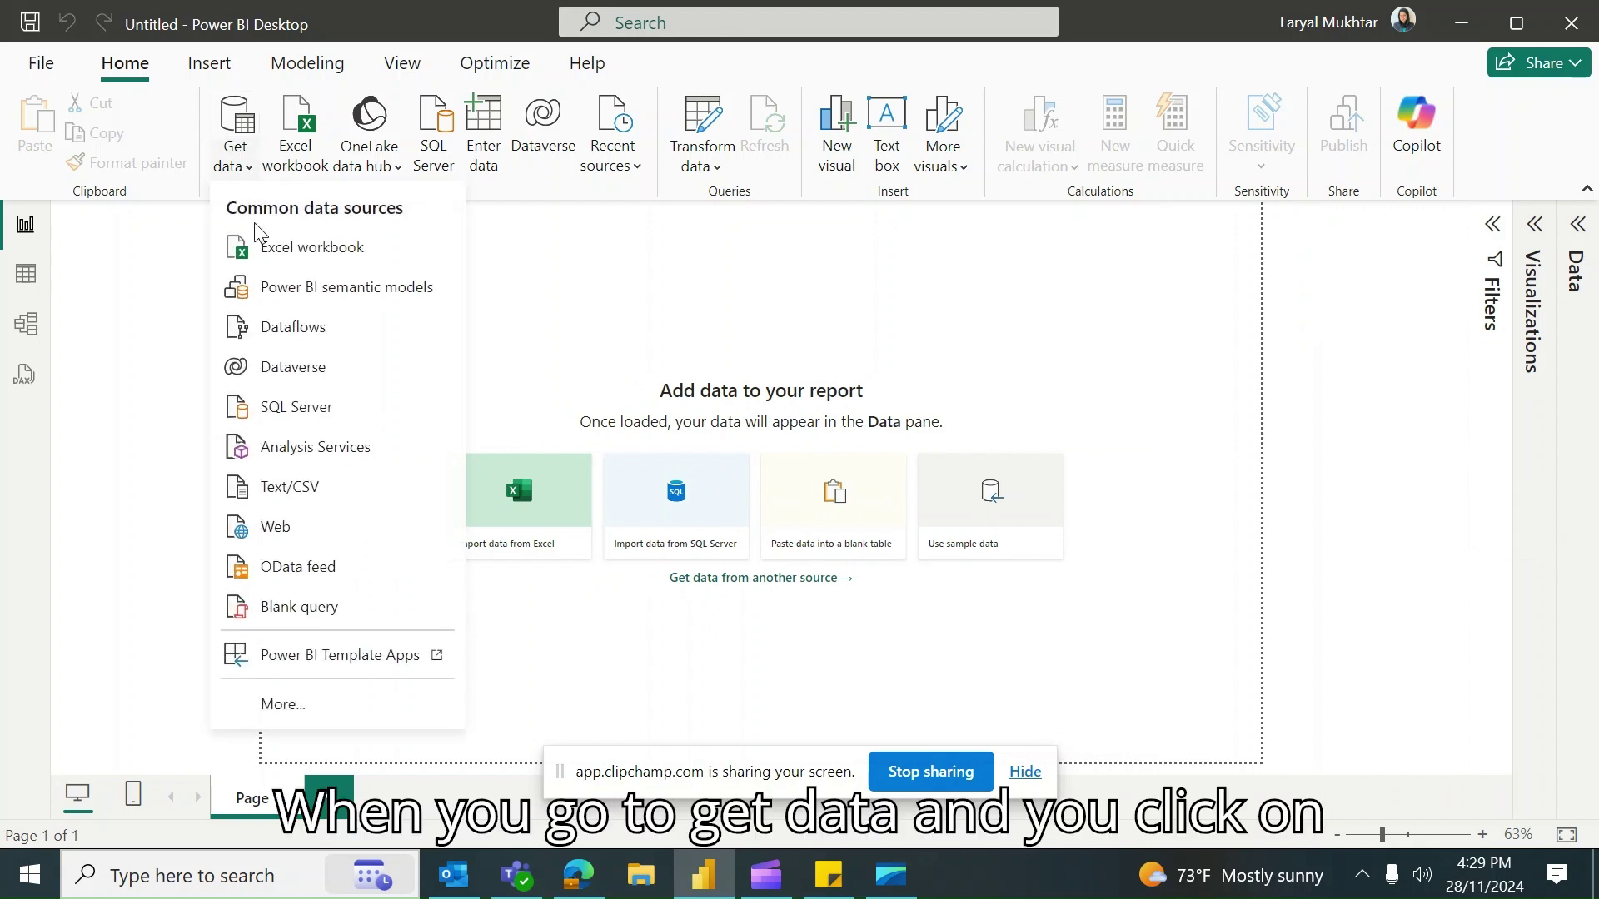
{"action": "left_click", "coordinate": [350, 704]}
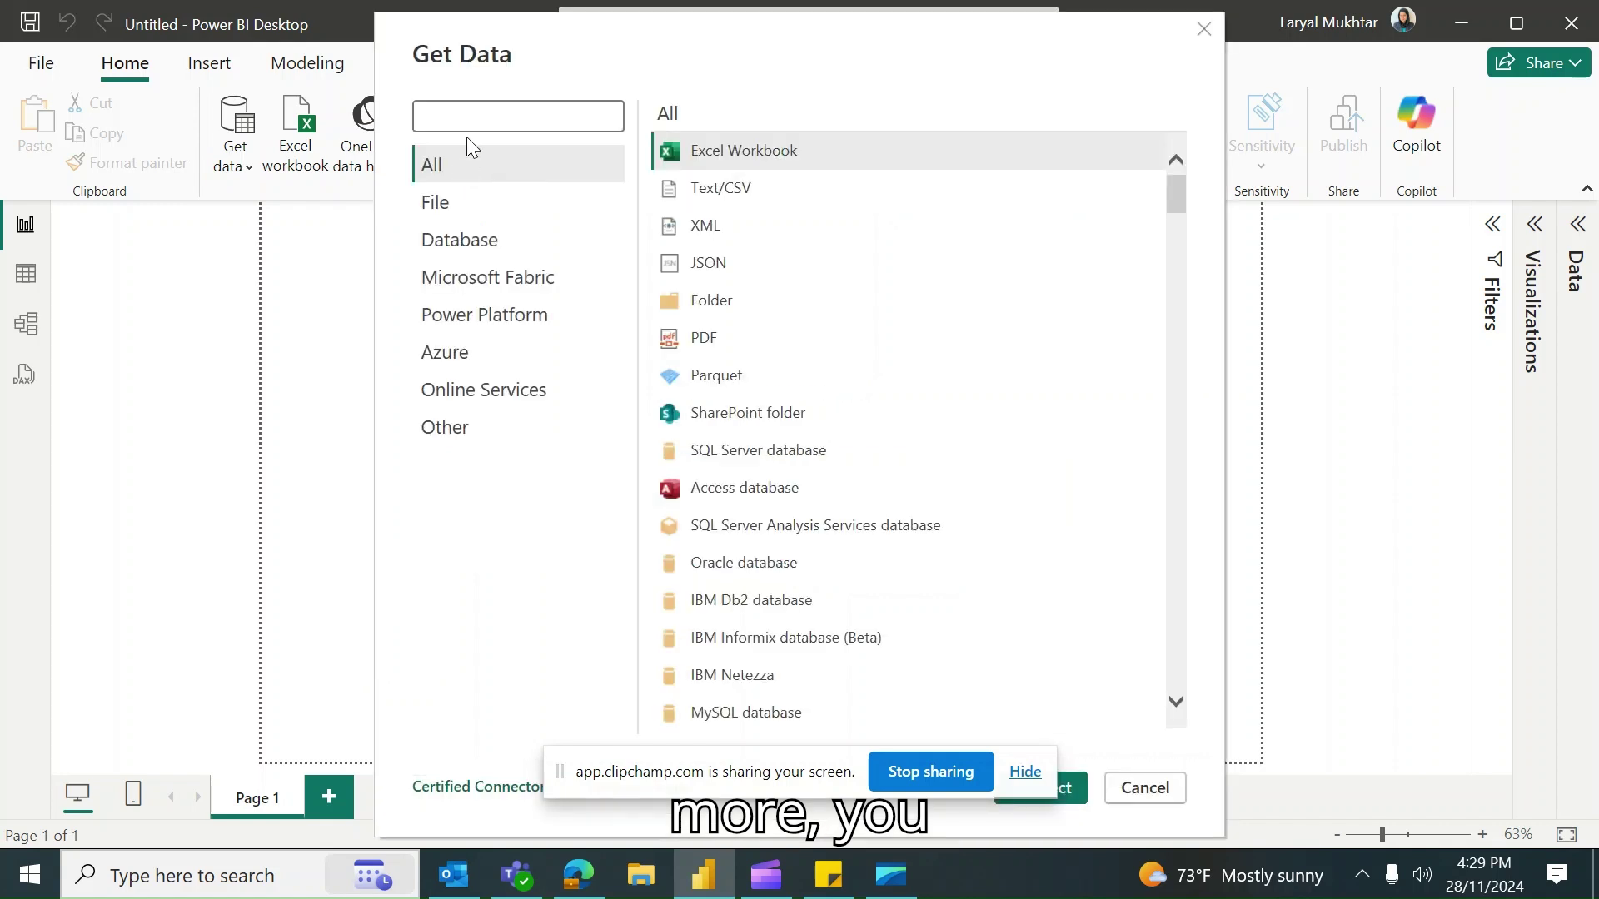
{"action": "type", "text": "devops"}
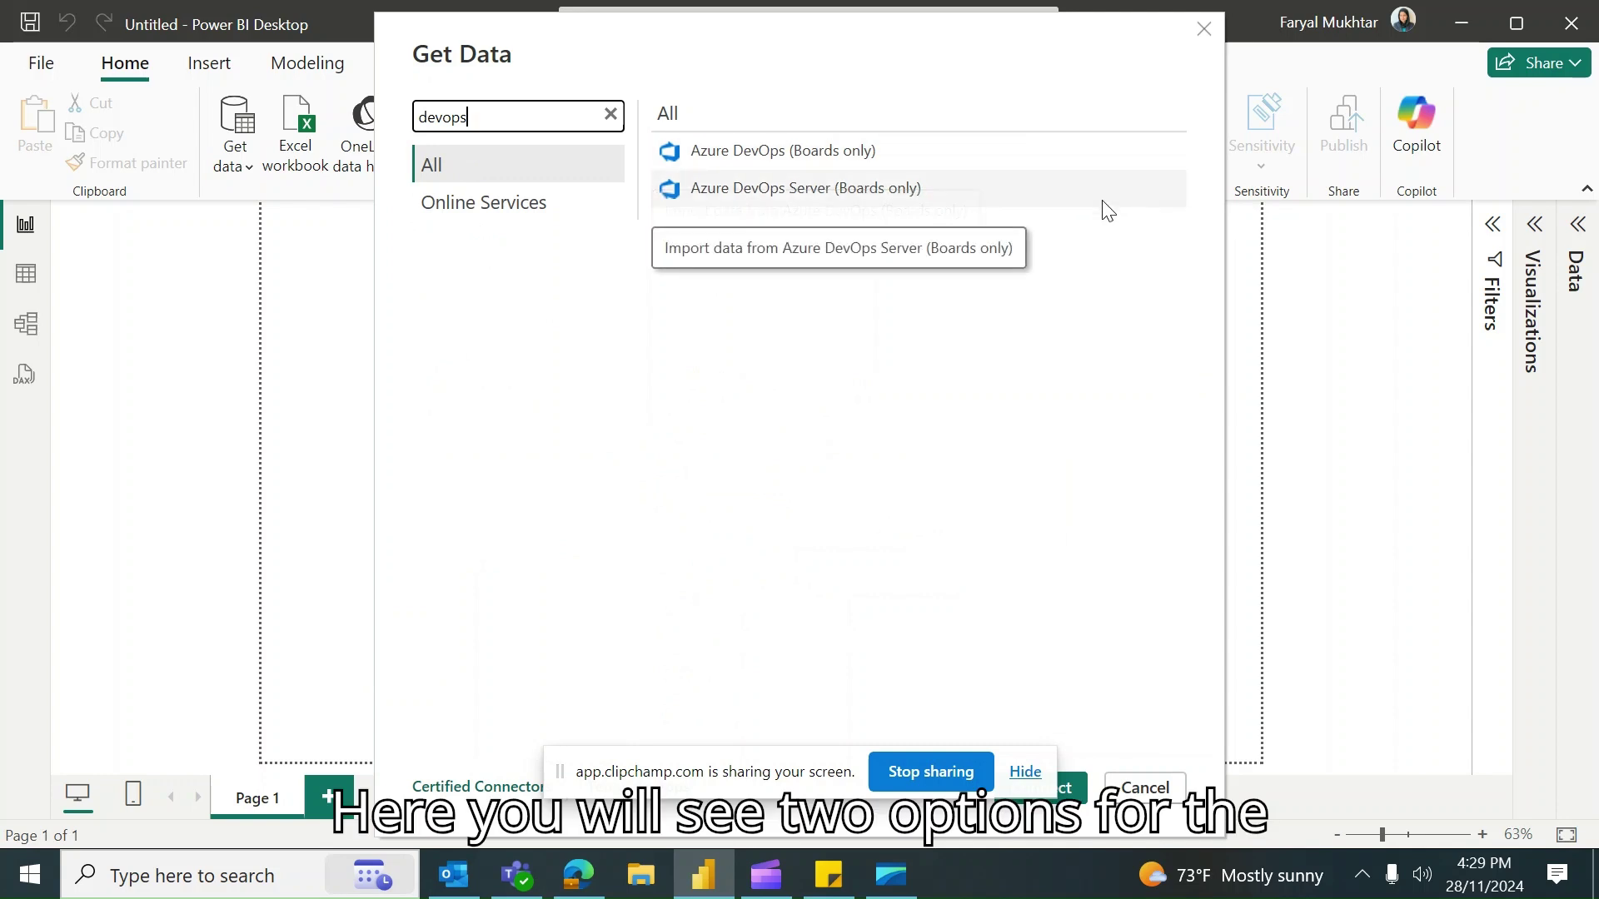
{"action": "left_click", "coordinate": [1083, 149]}
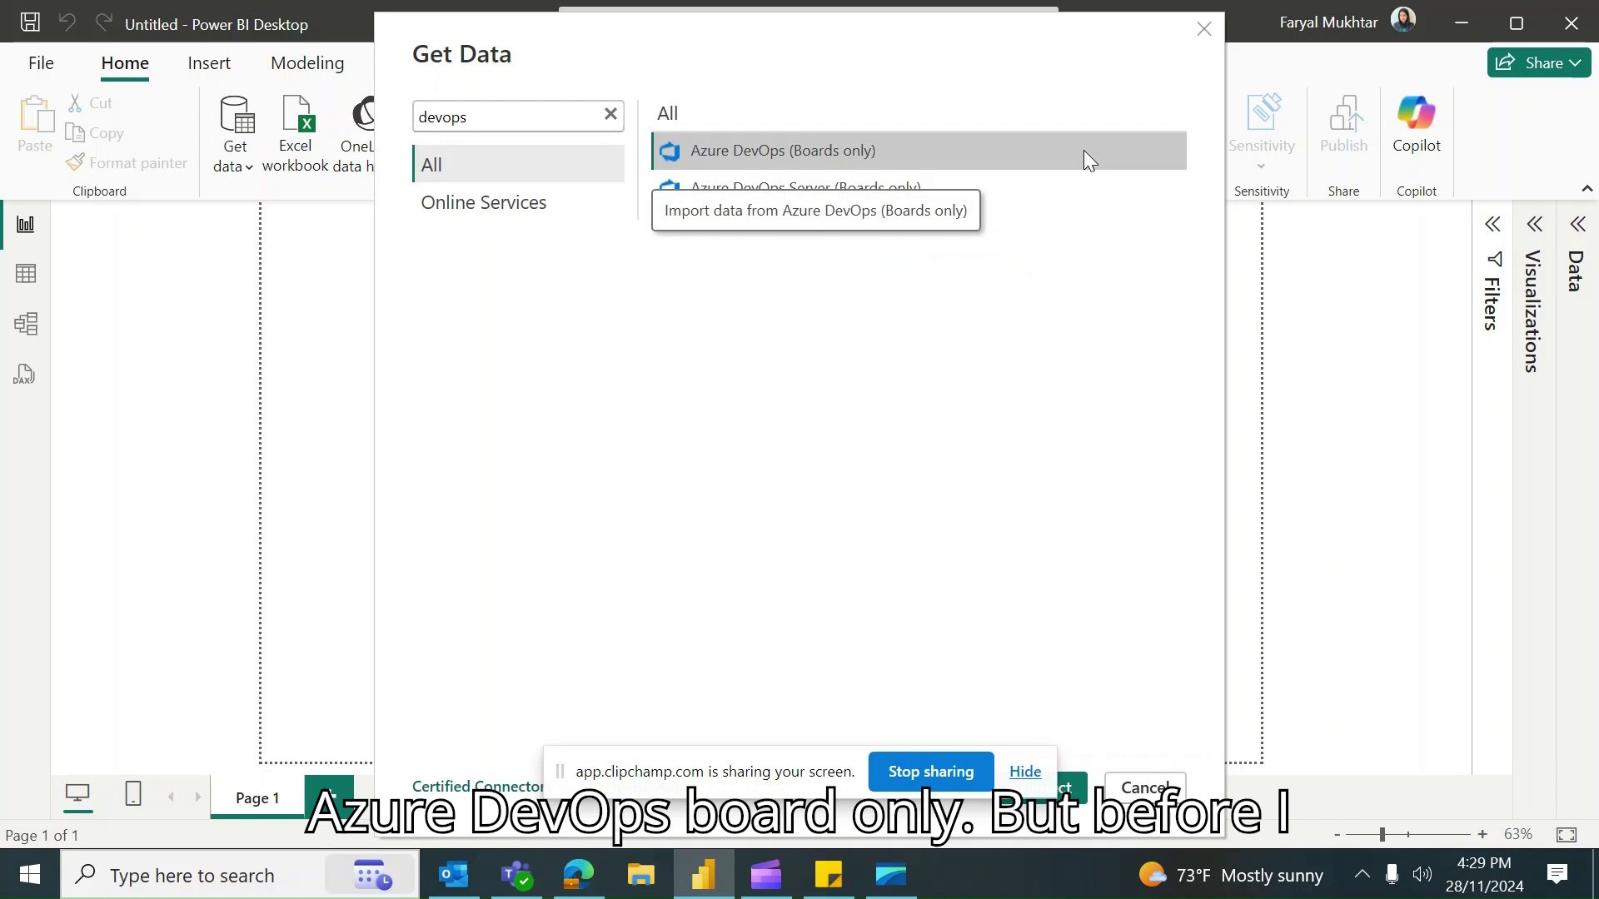
{"action": "left_click", "coordinate": [1024, 771]}
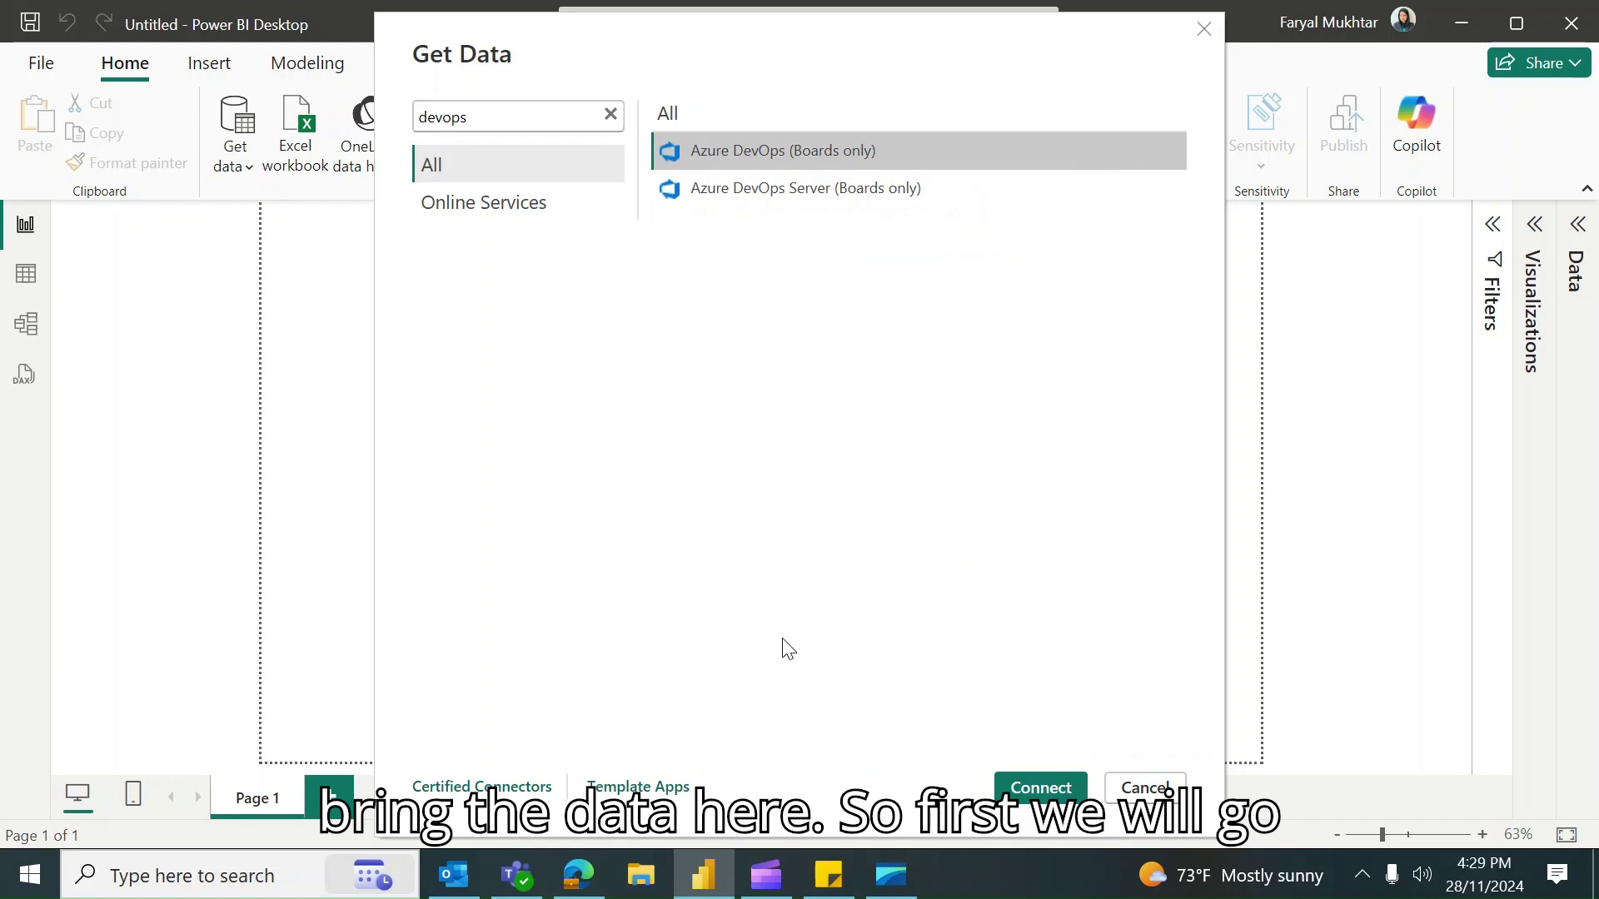
{"action": "left_click", "coordinate": [578, 876]}
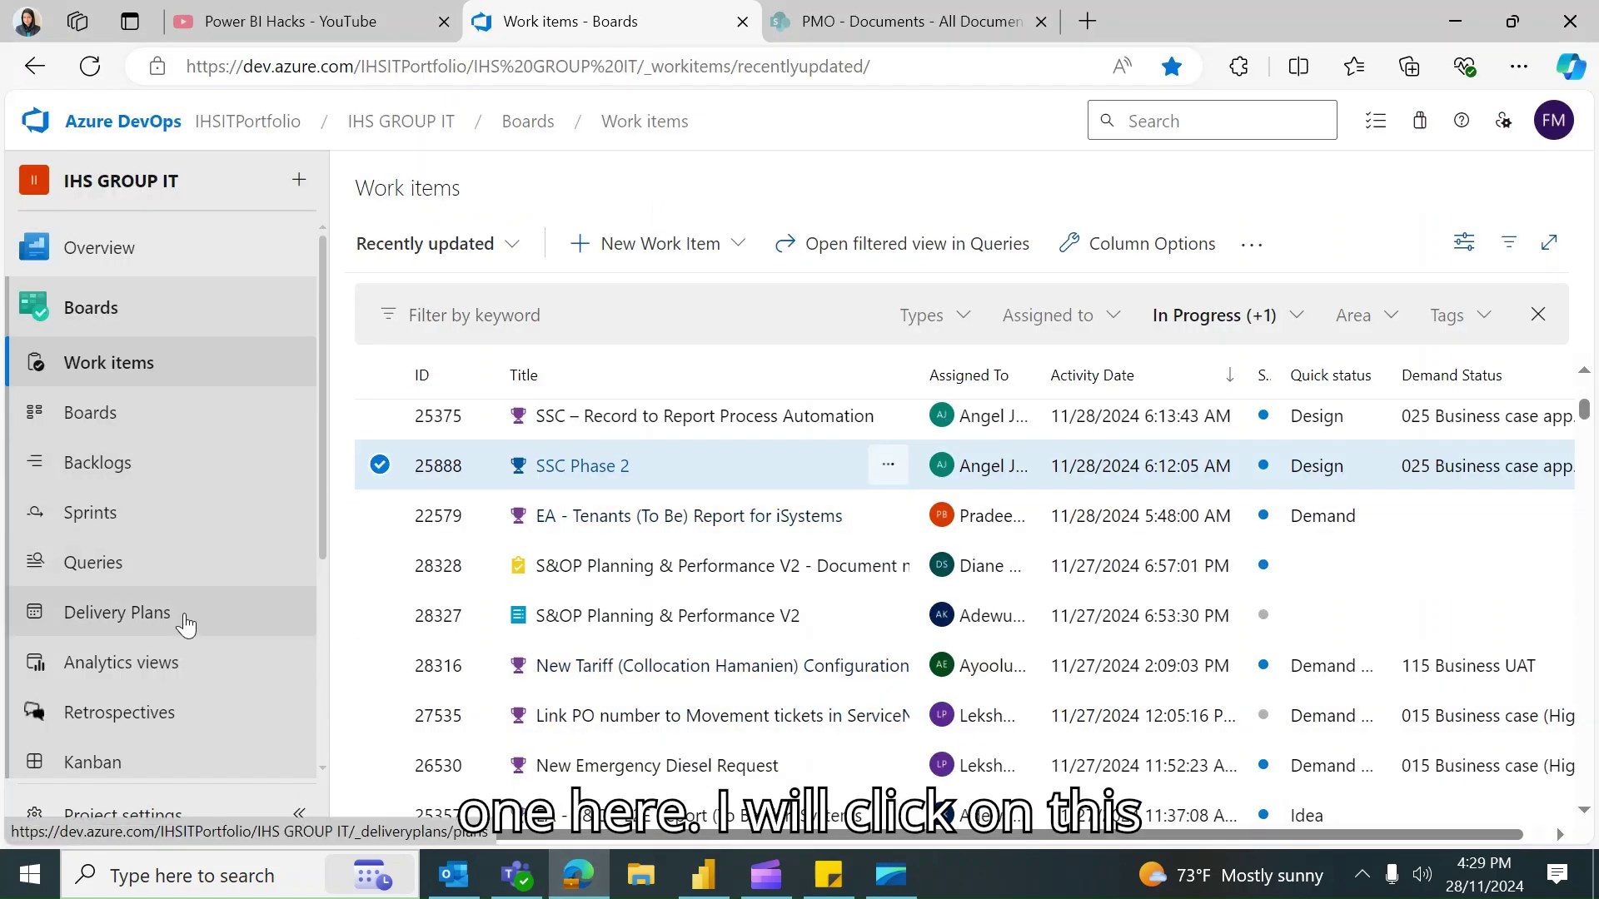
{"action": "scroll", "coordinate": [185, 621], "scroll_direction": "down", "scroll_amount": 1}
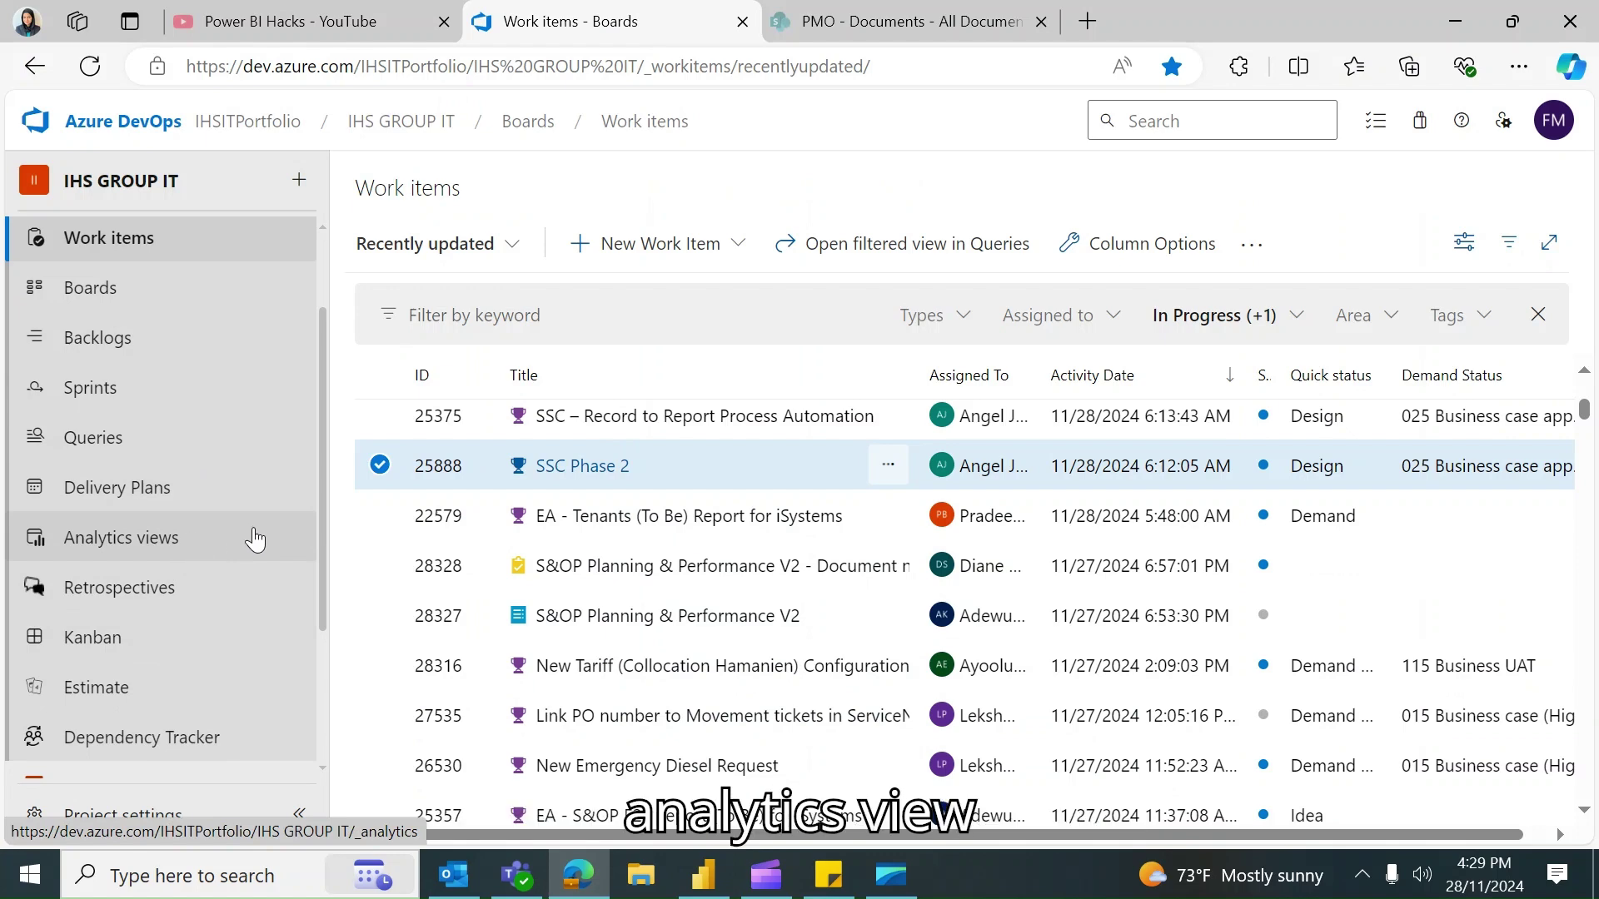
Start a new view from Analytics views and begin naming it 'testing Devops'
{"action": "left_click", "coordinate": [122, 537]}
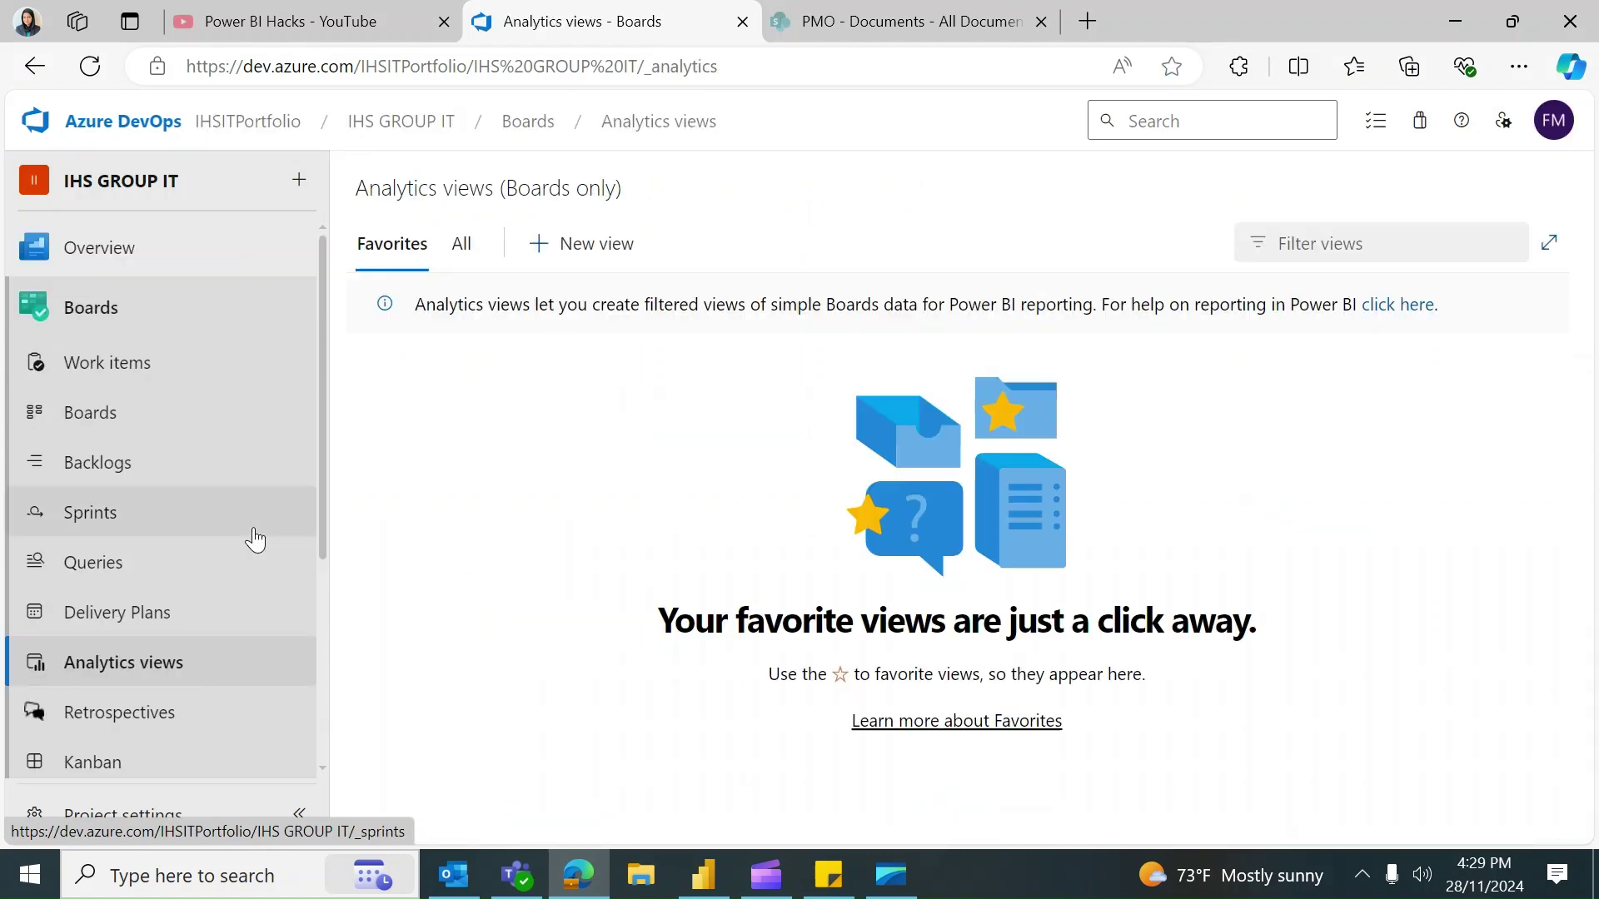
{"action": "left_click", "coordinate": [582, 244]}
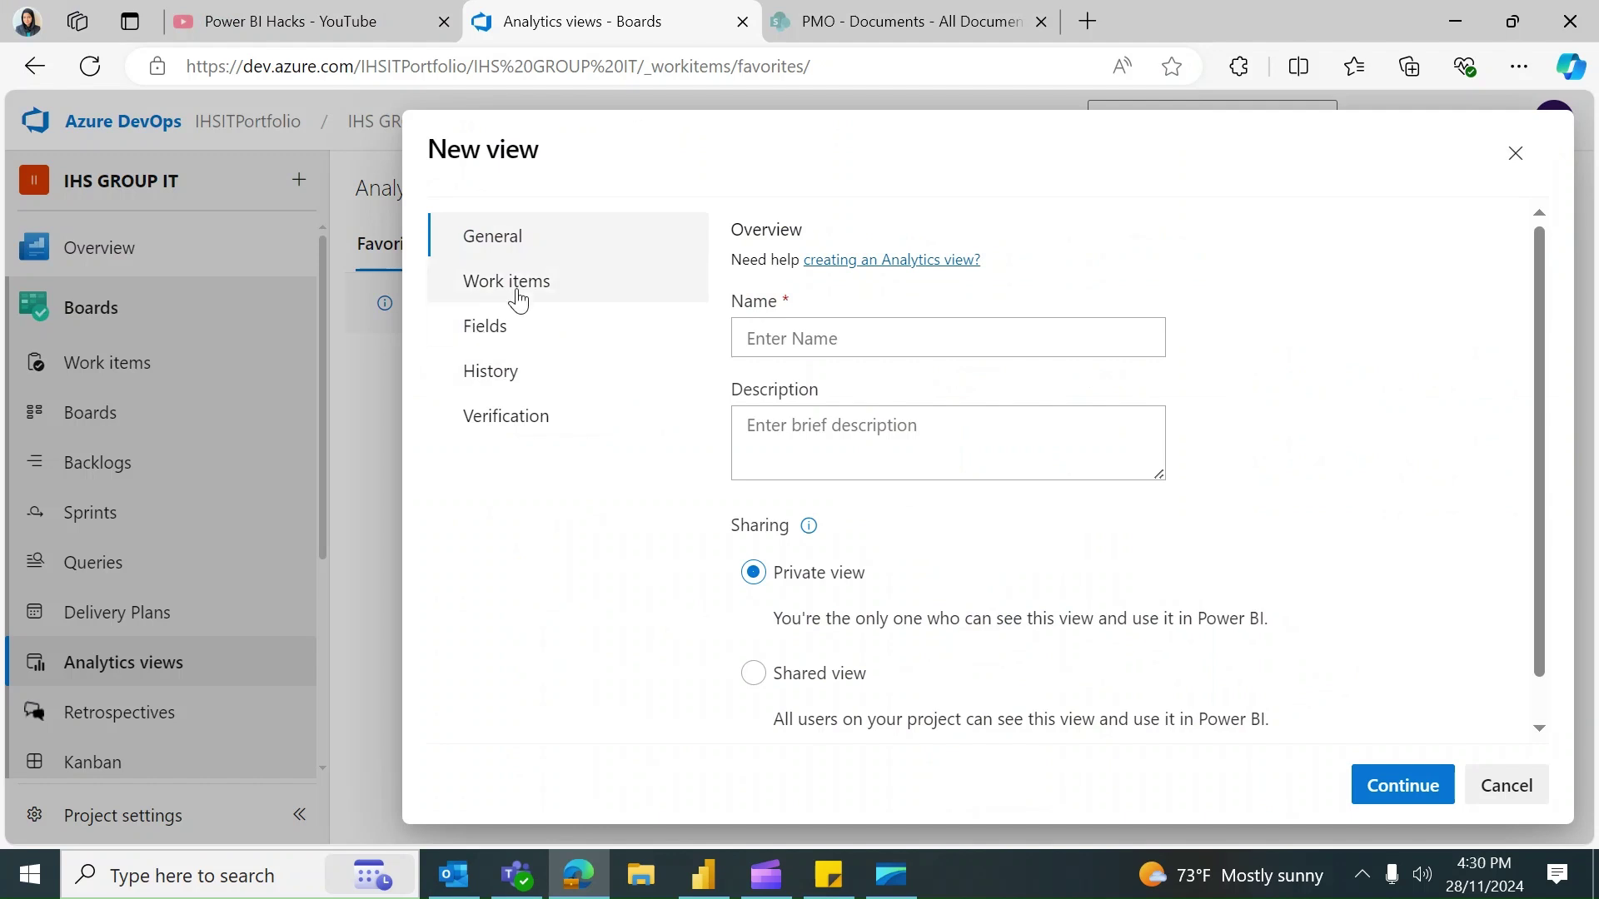
{"action": "left_click", "coordinate": [884, 338]}
{"action": "type", "text": "tes"}
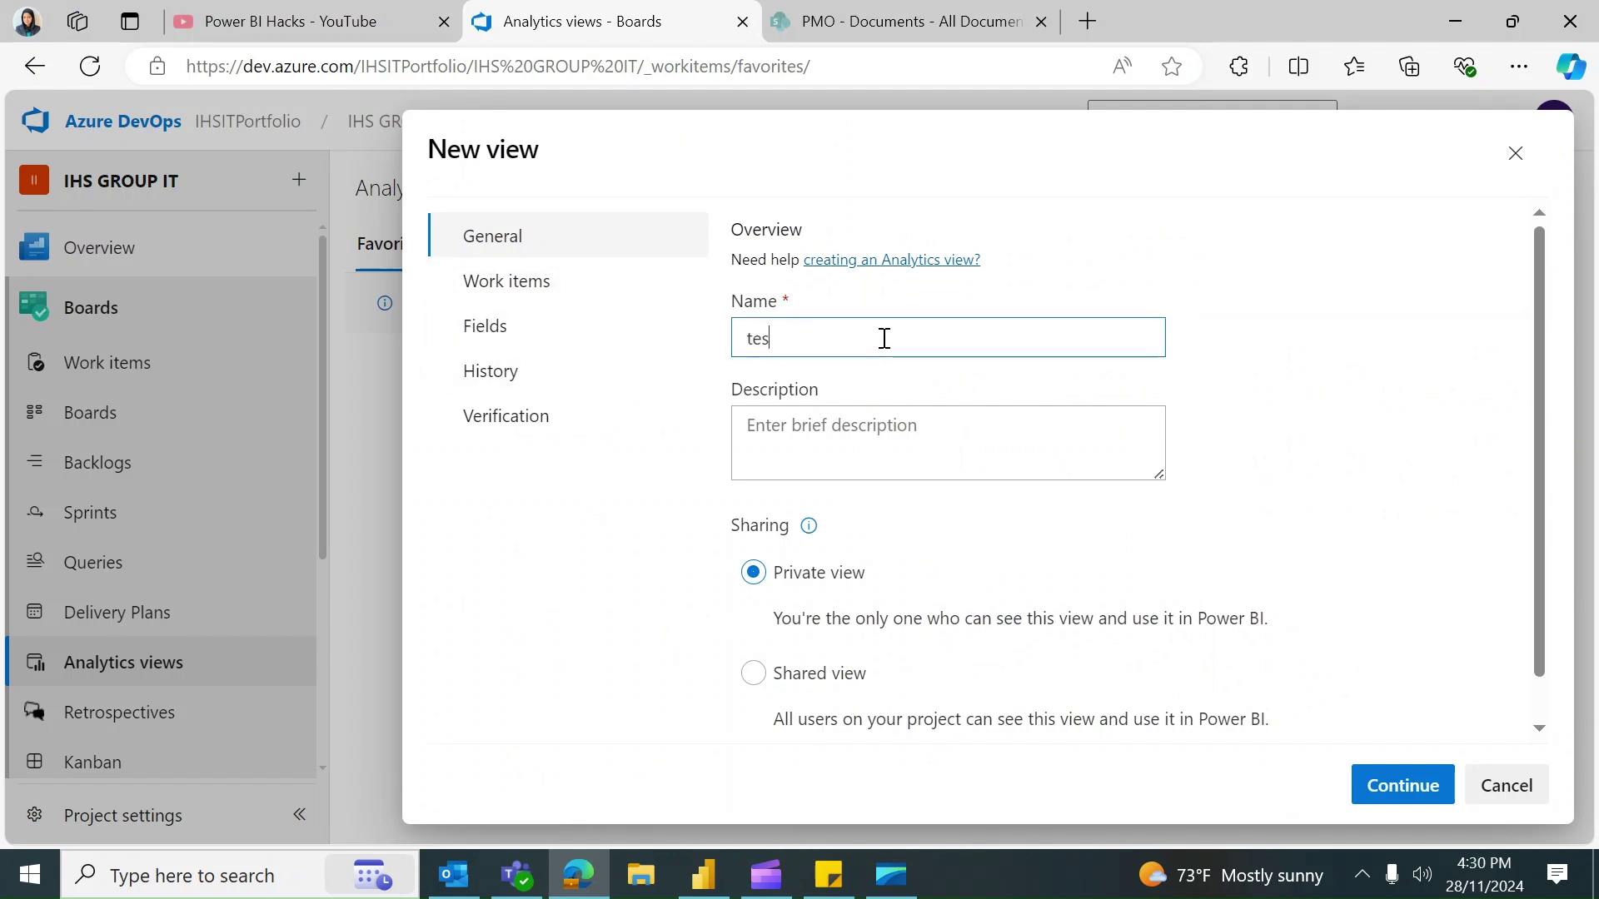
{"action": "type", "text": "ting Devo"}
{"action": "type", "text": "ps"}
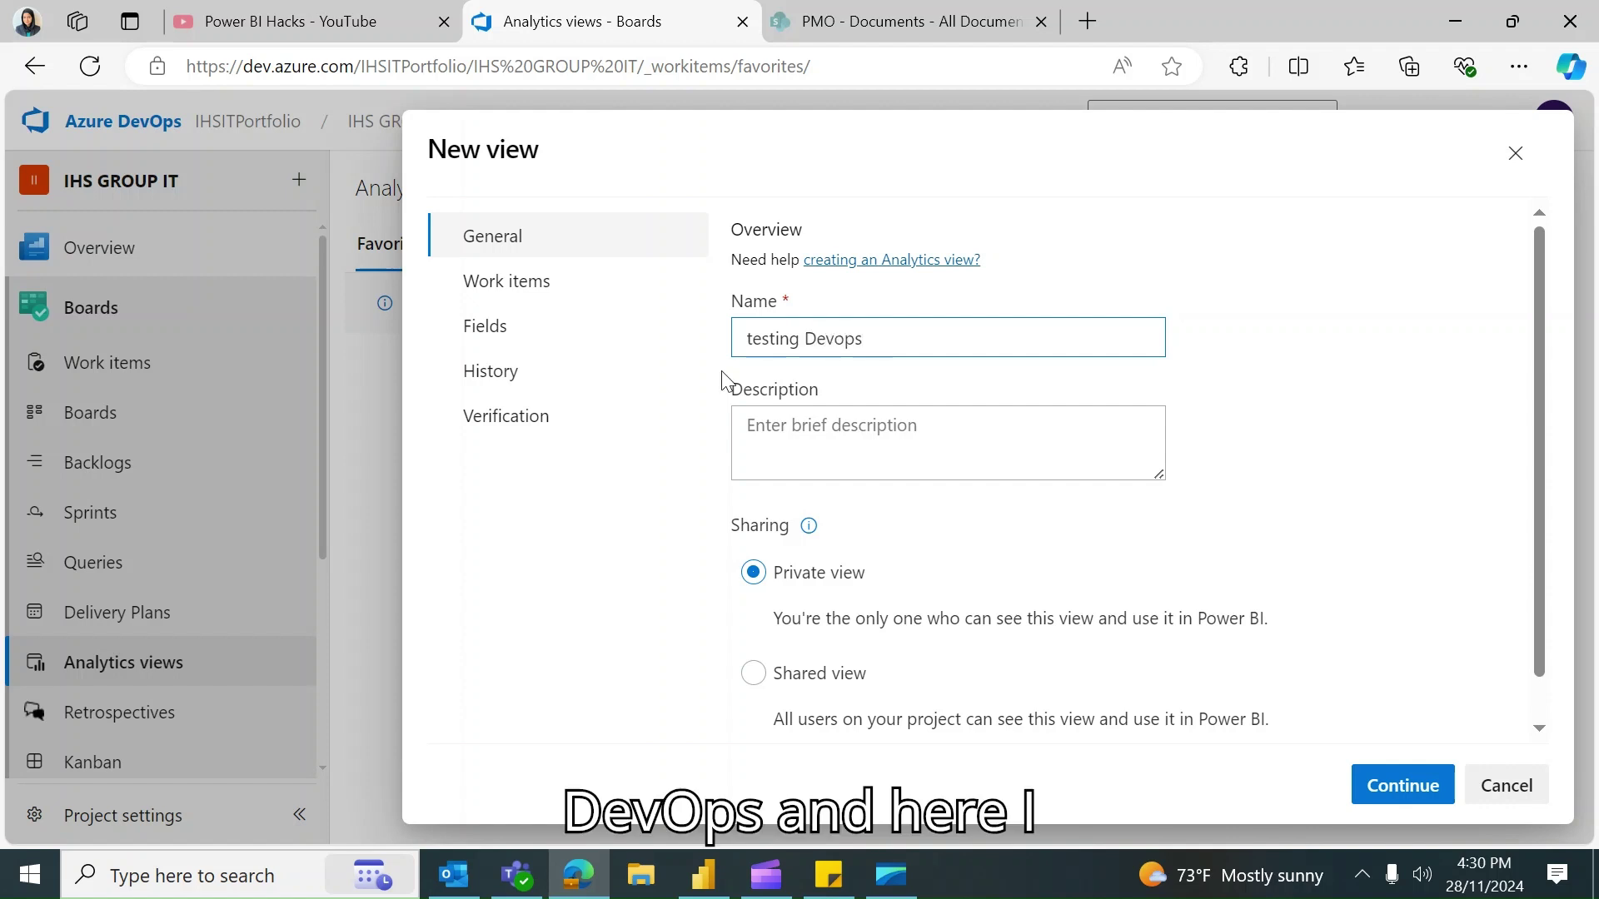
Look through the new view's Fields, Work Items filter and Verification steps
{"action": "left_click", "coordinate": [559, 325]}
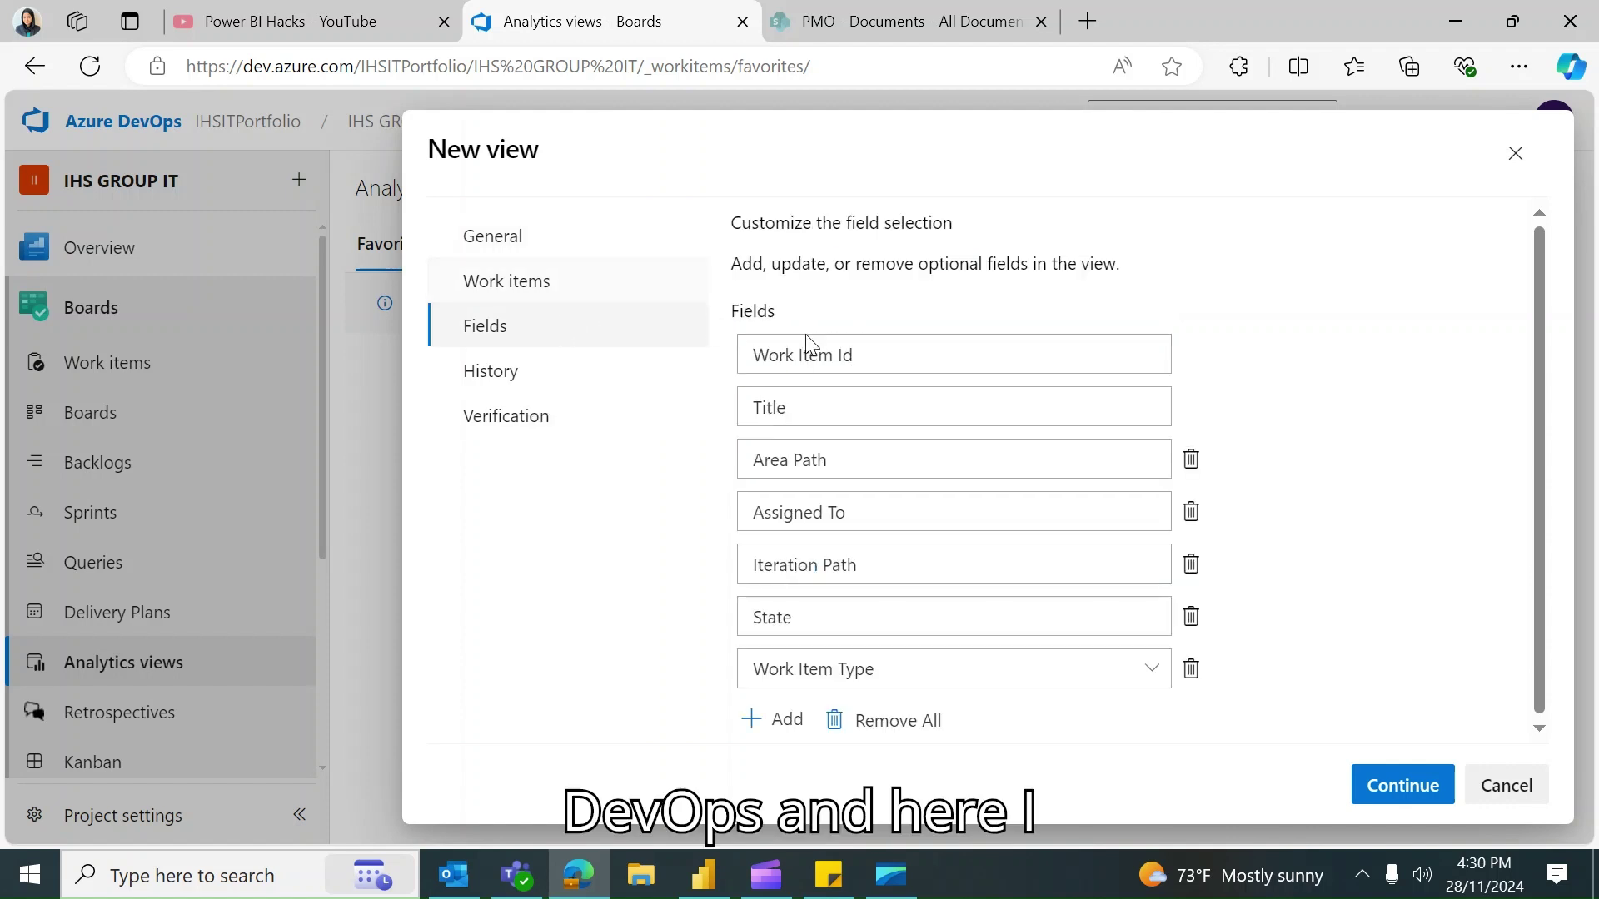
{"action": "left_click", "coordinate": [538, 278]}
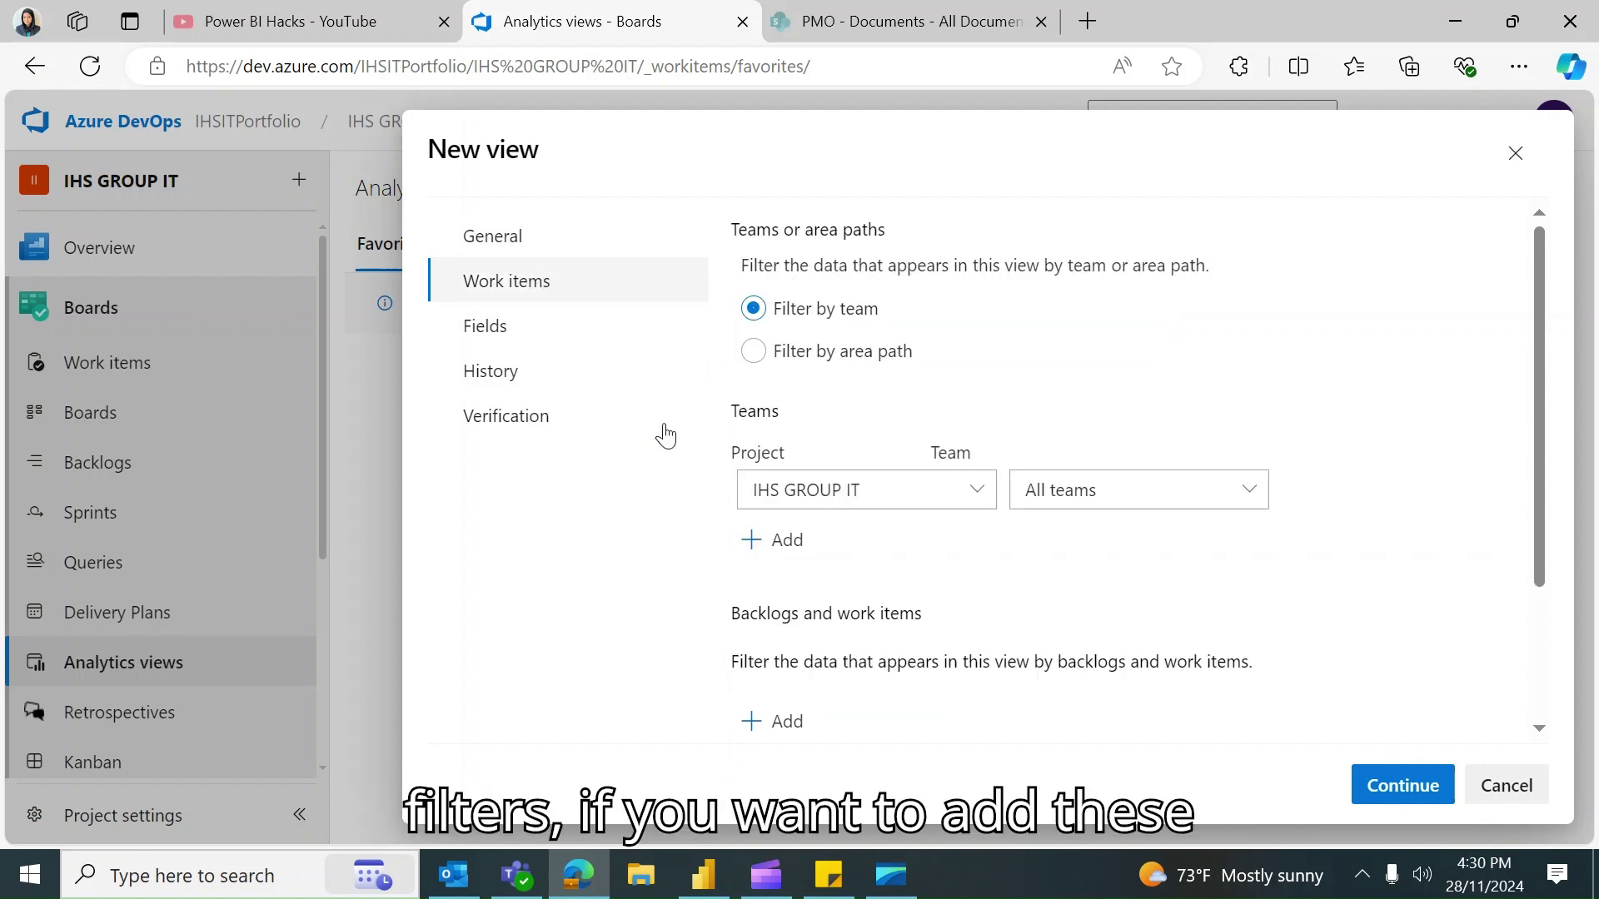
{"action": "left_click", "coordinate": [608, 425]}
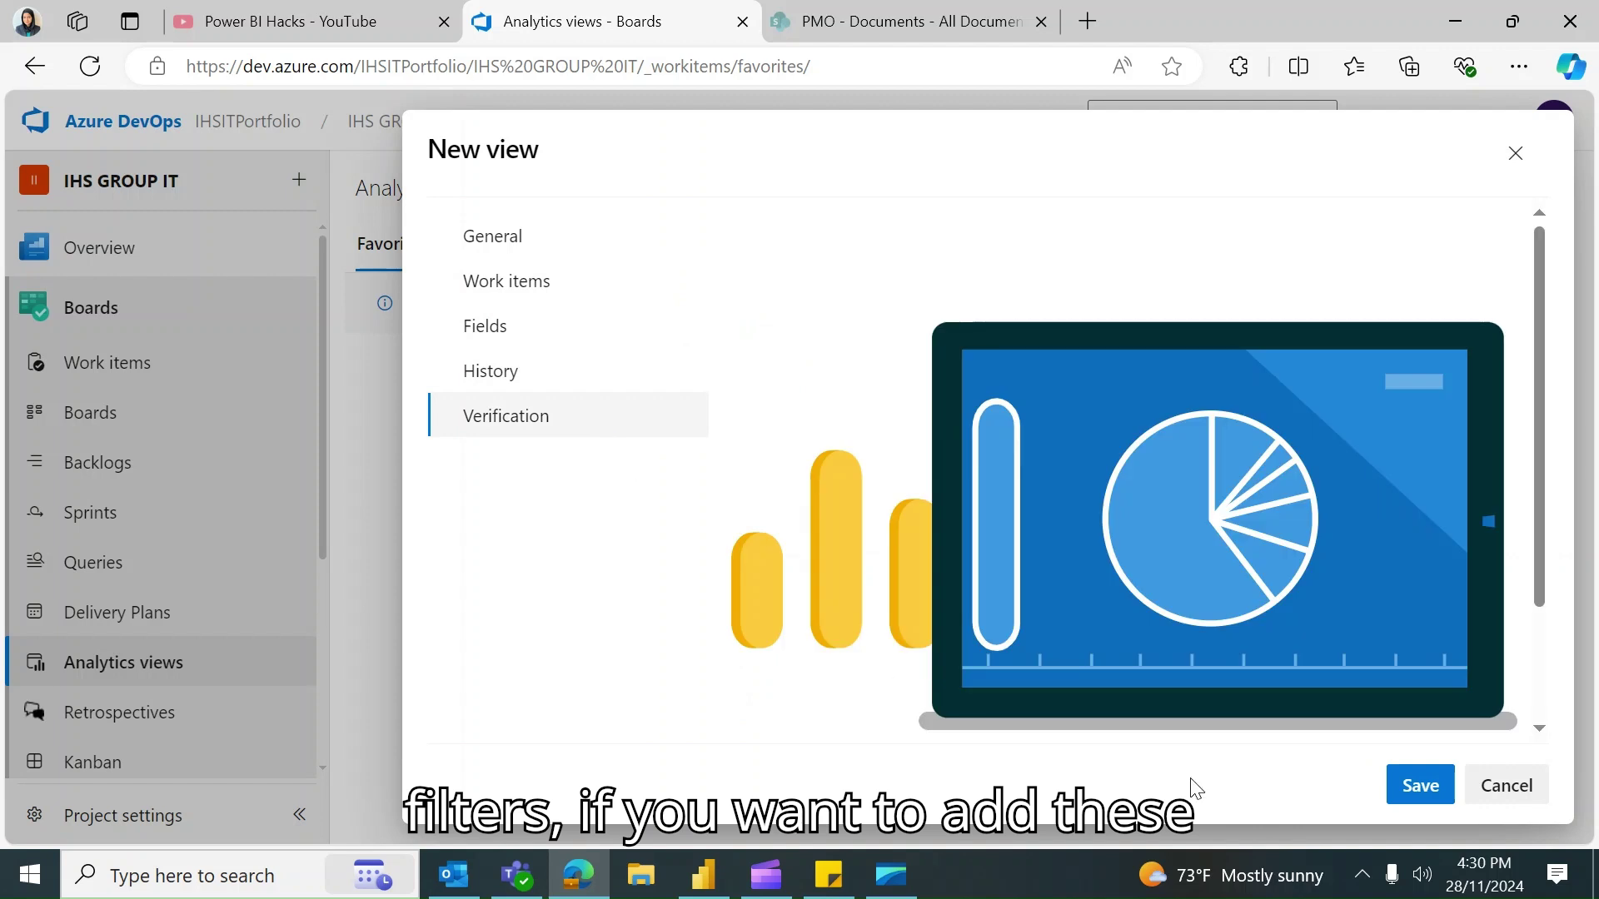
{"action": "scroll", "coordinate": [1075, 525], "scroll_direction": "down", "scroll_amount": 3}
{"action": "left_click", "coordinate": [550, 324]}
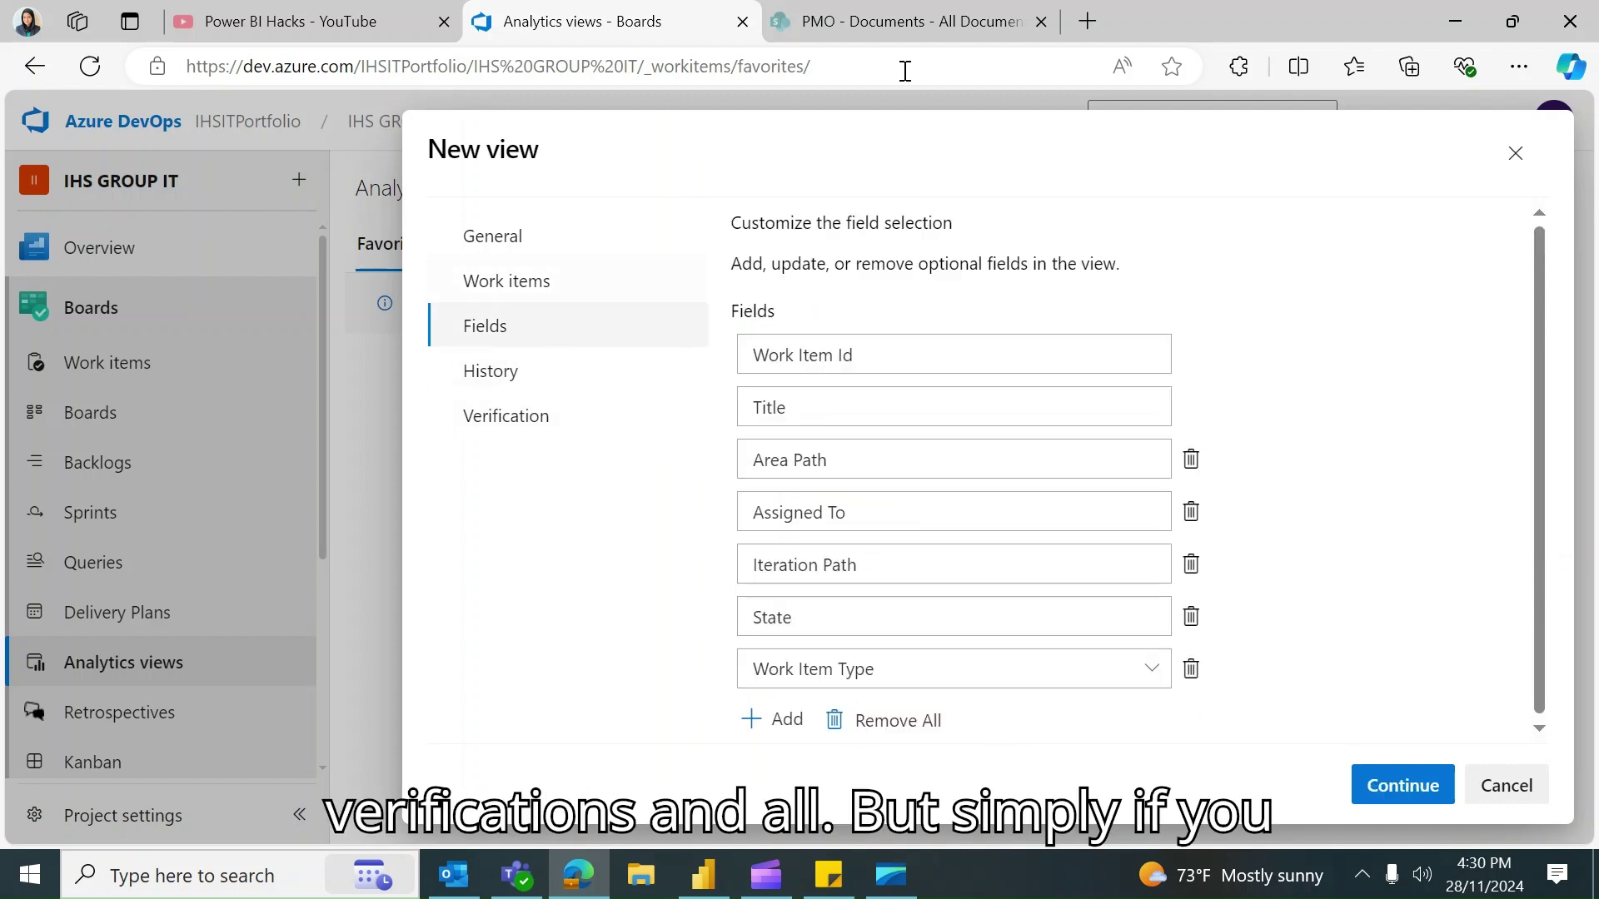
Add the Target Date and Start Date fields, then advance past History to Verification
{"action": "left_click", "coordinate": [774, 719]}
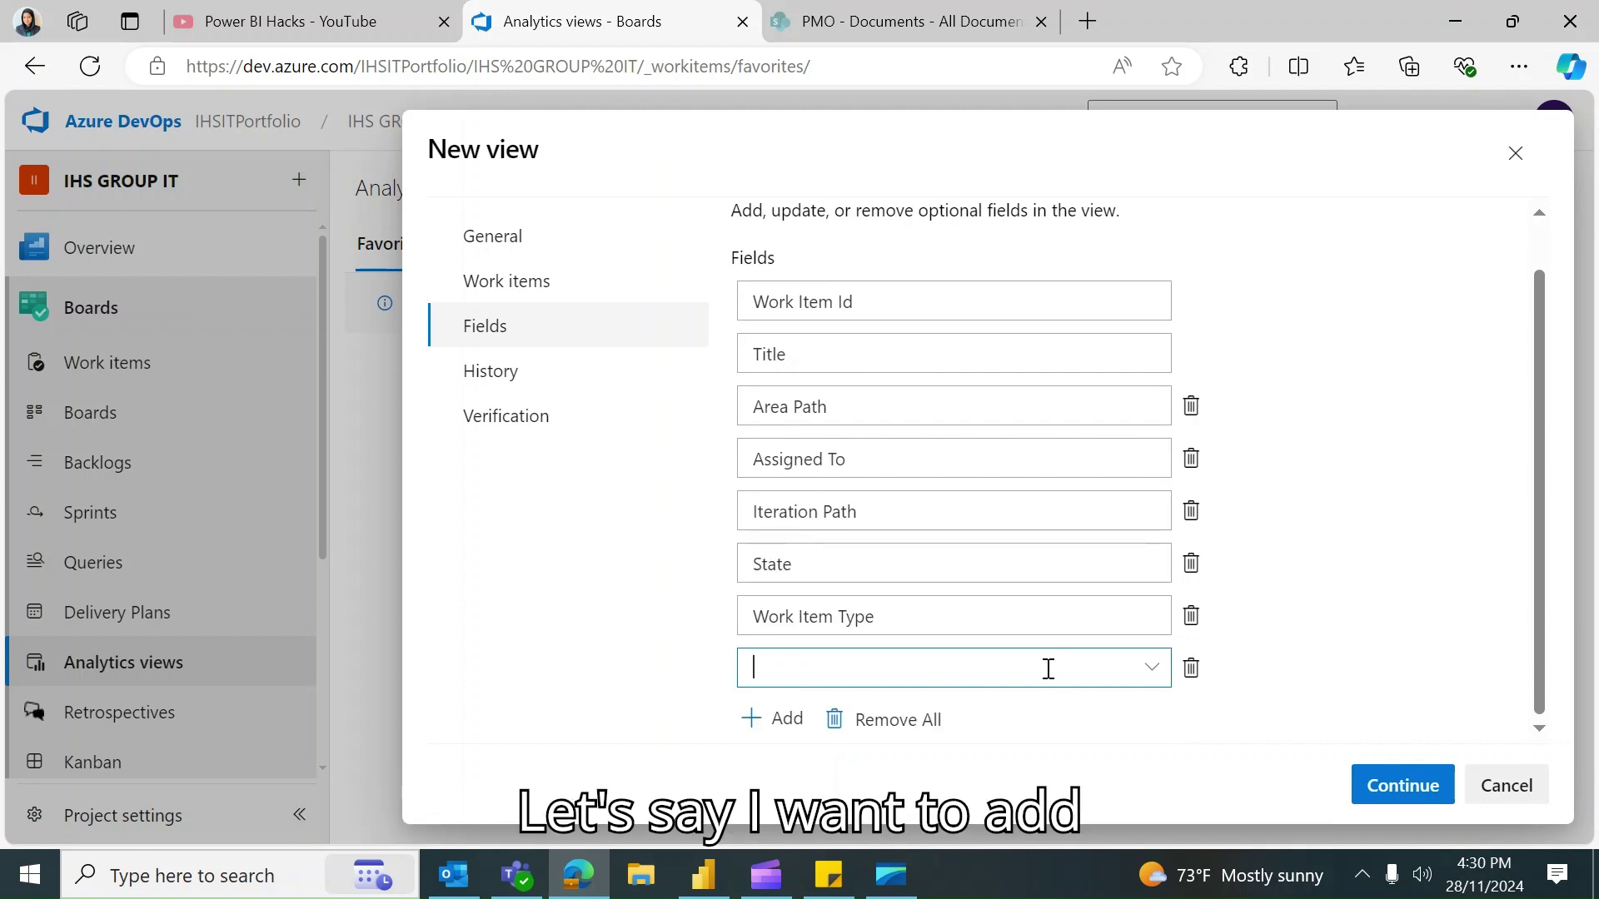
{"action": "type", "text": "Target Date"}
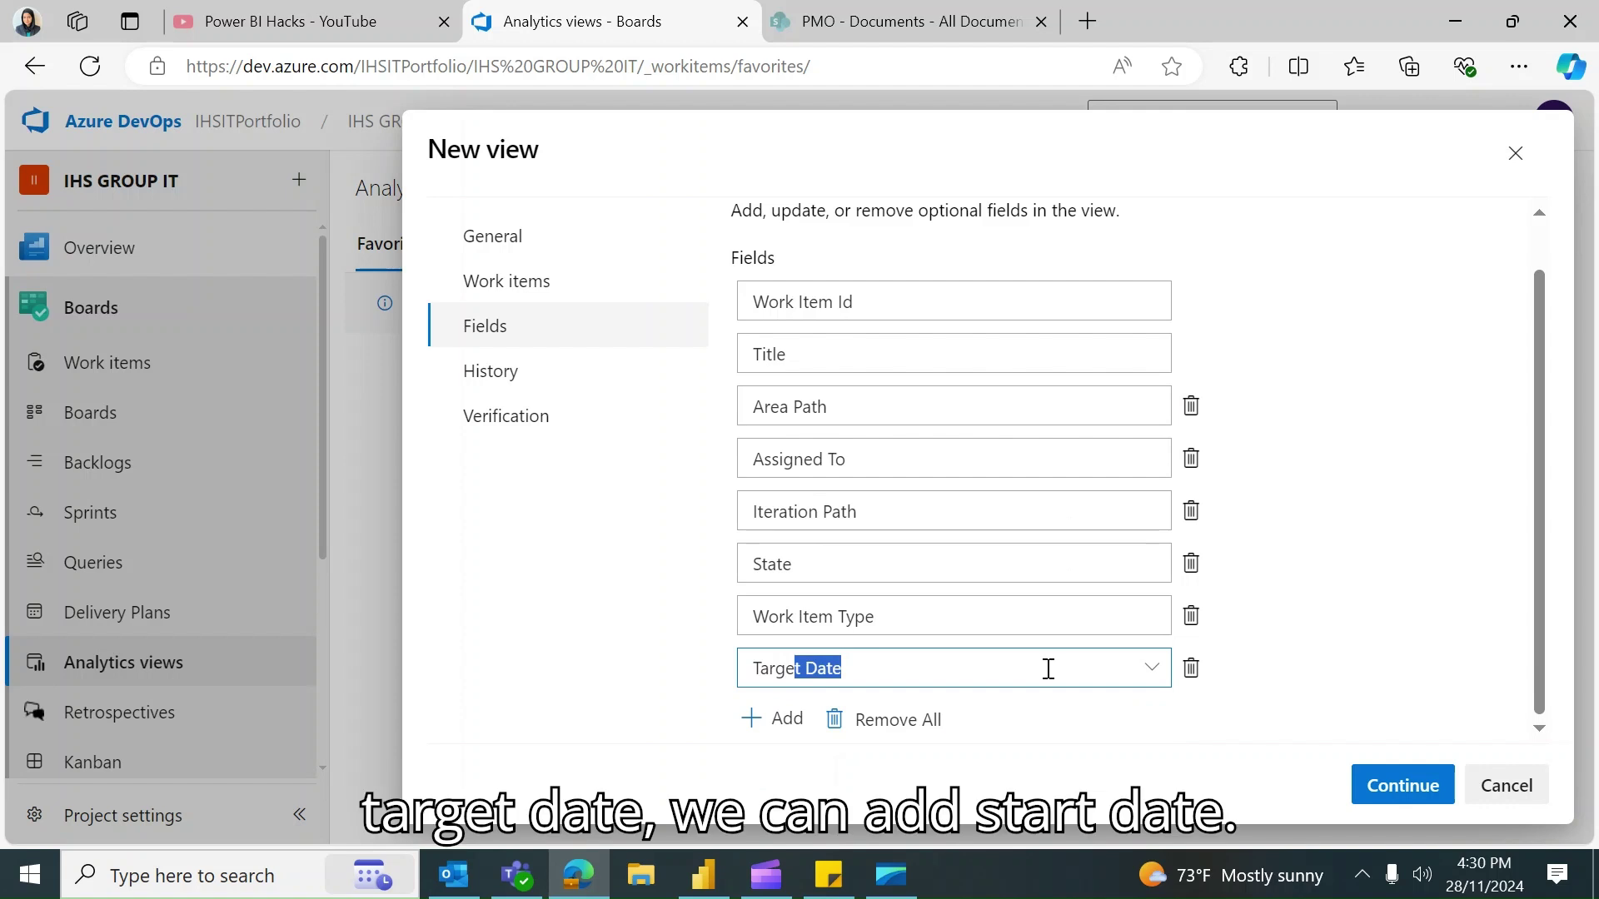
{"action": "left_click", "coordinate": [771, 719]}
{"action": "type", "text": "Sta"}
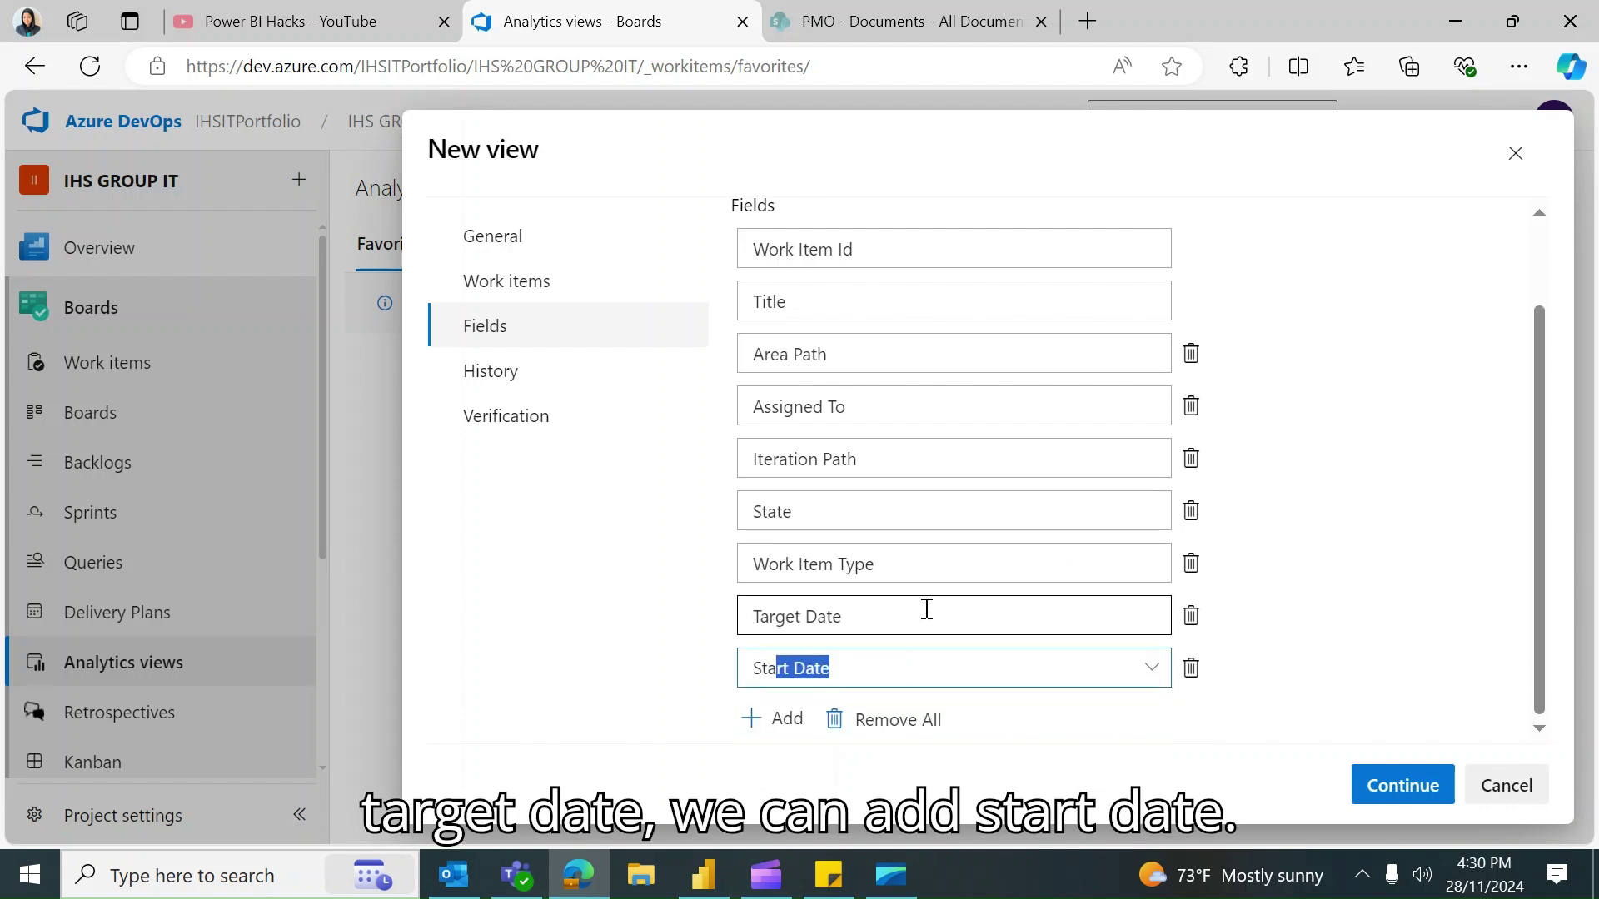
{"action": "type", "text": "\\"}
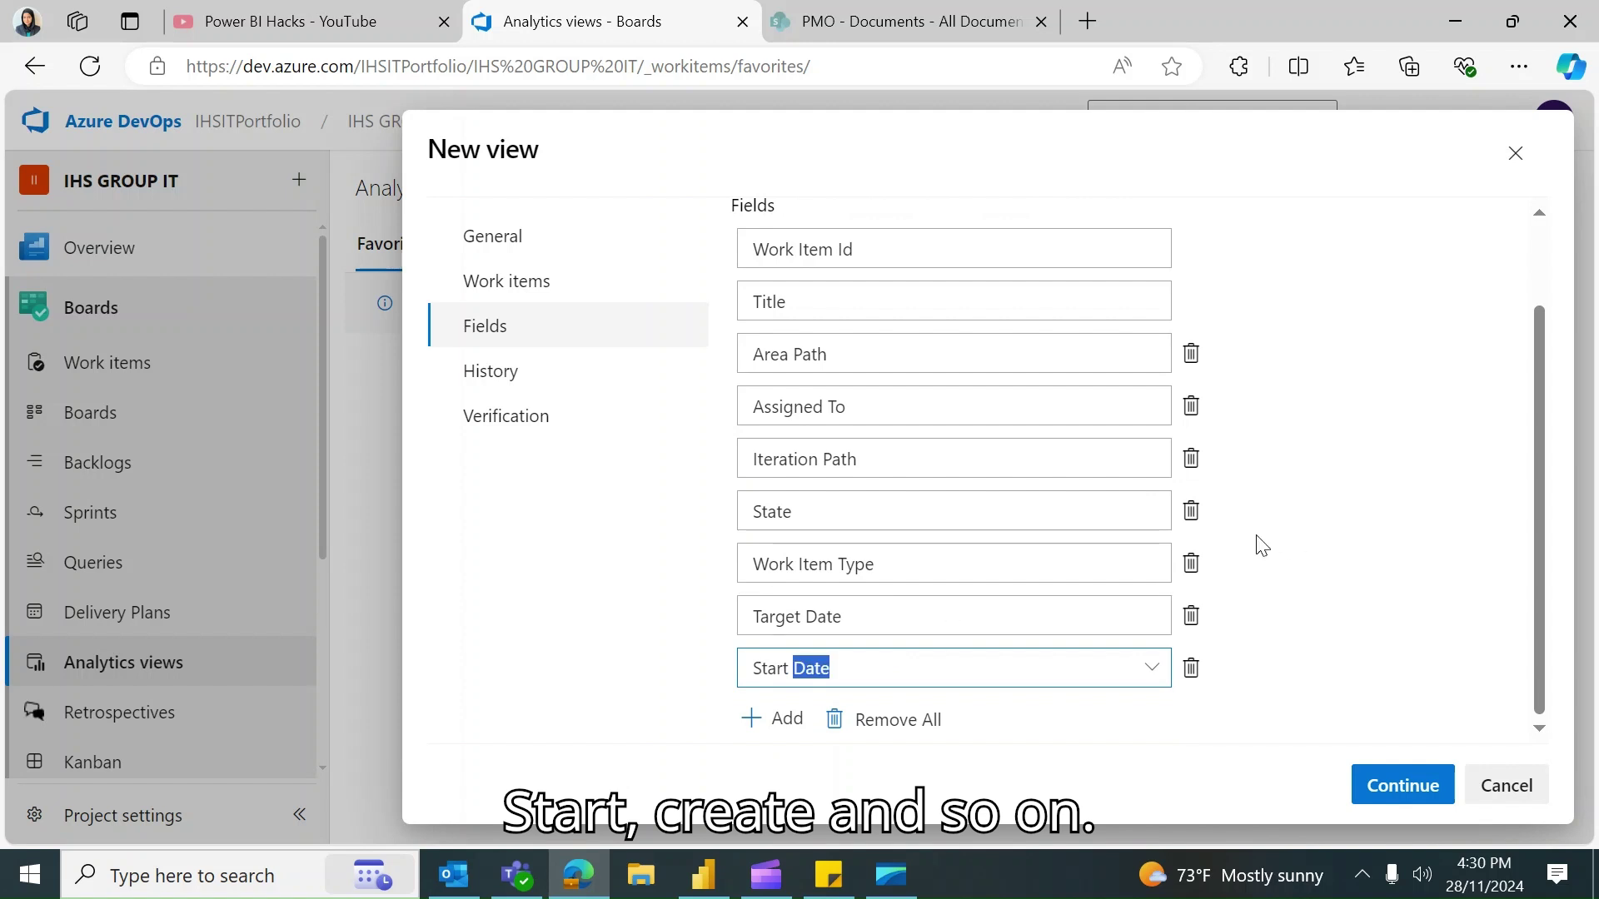
{"action": "left_click", "coordinate": [1355, 555]}
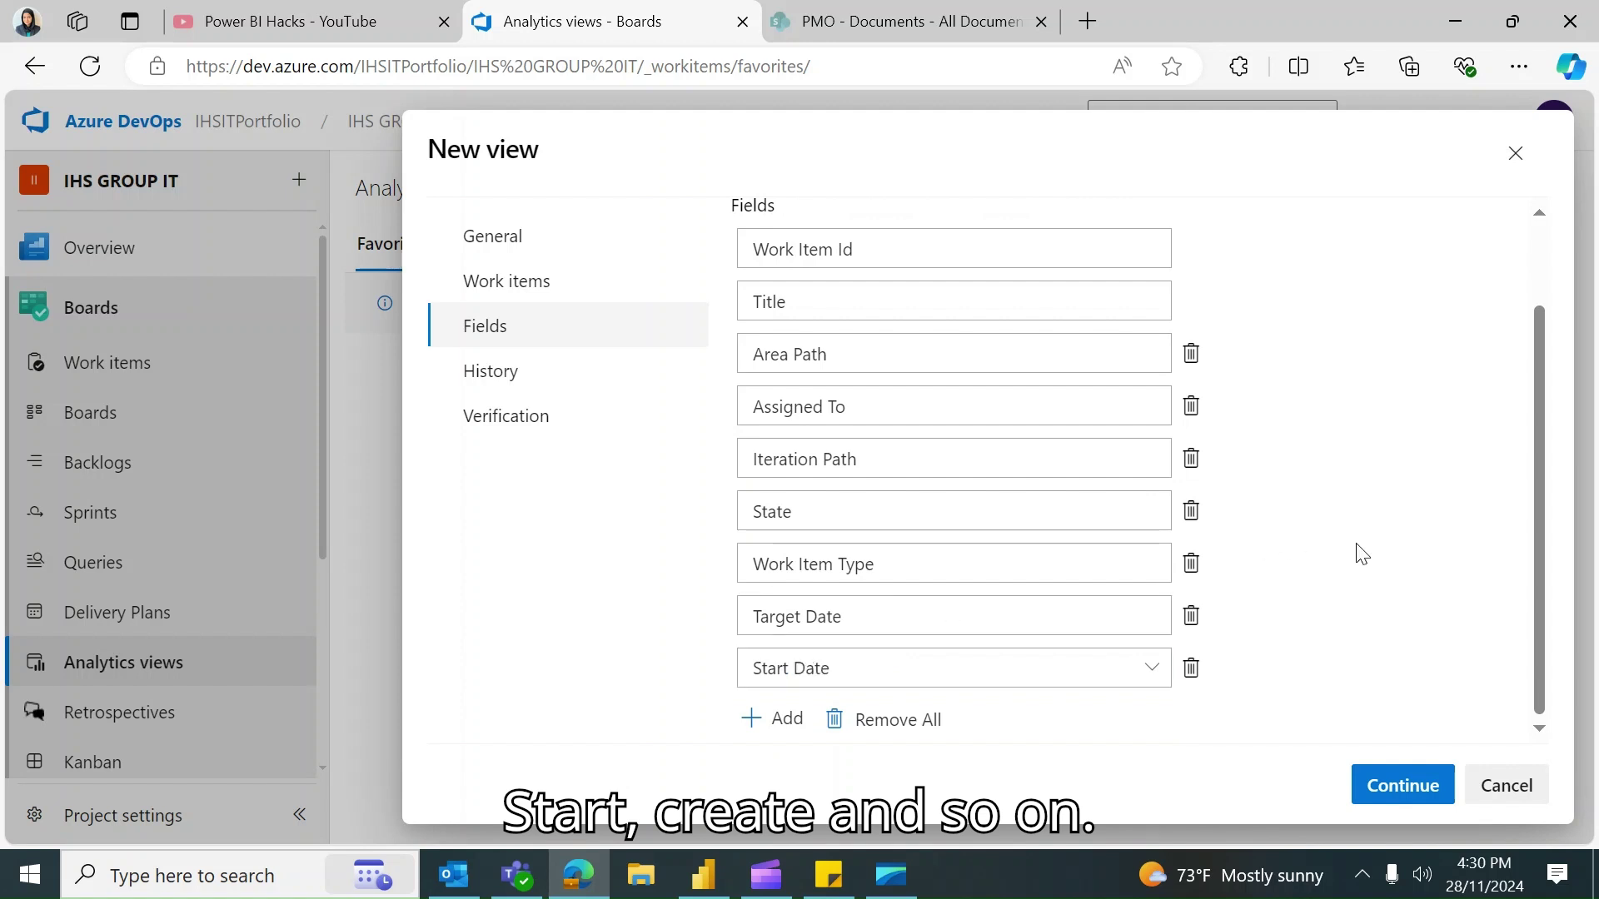
{"action": "left_click", "coordinate": [1379, 791]}
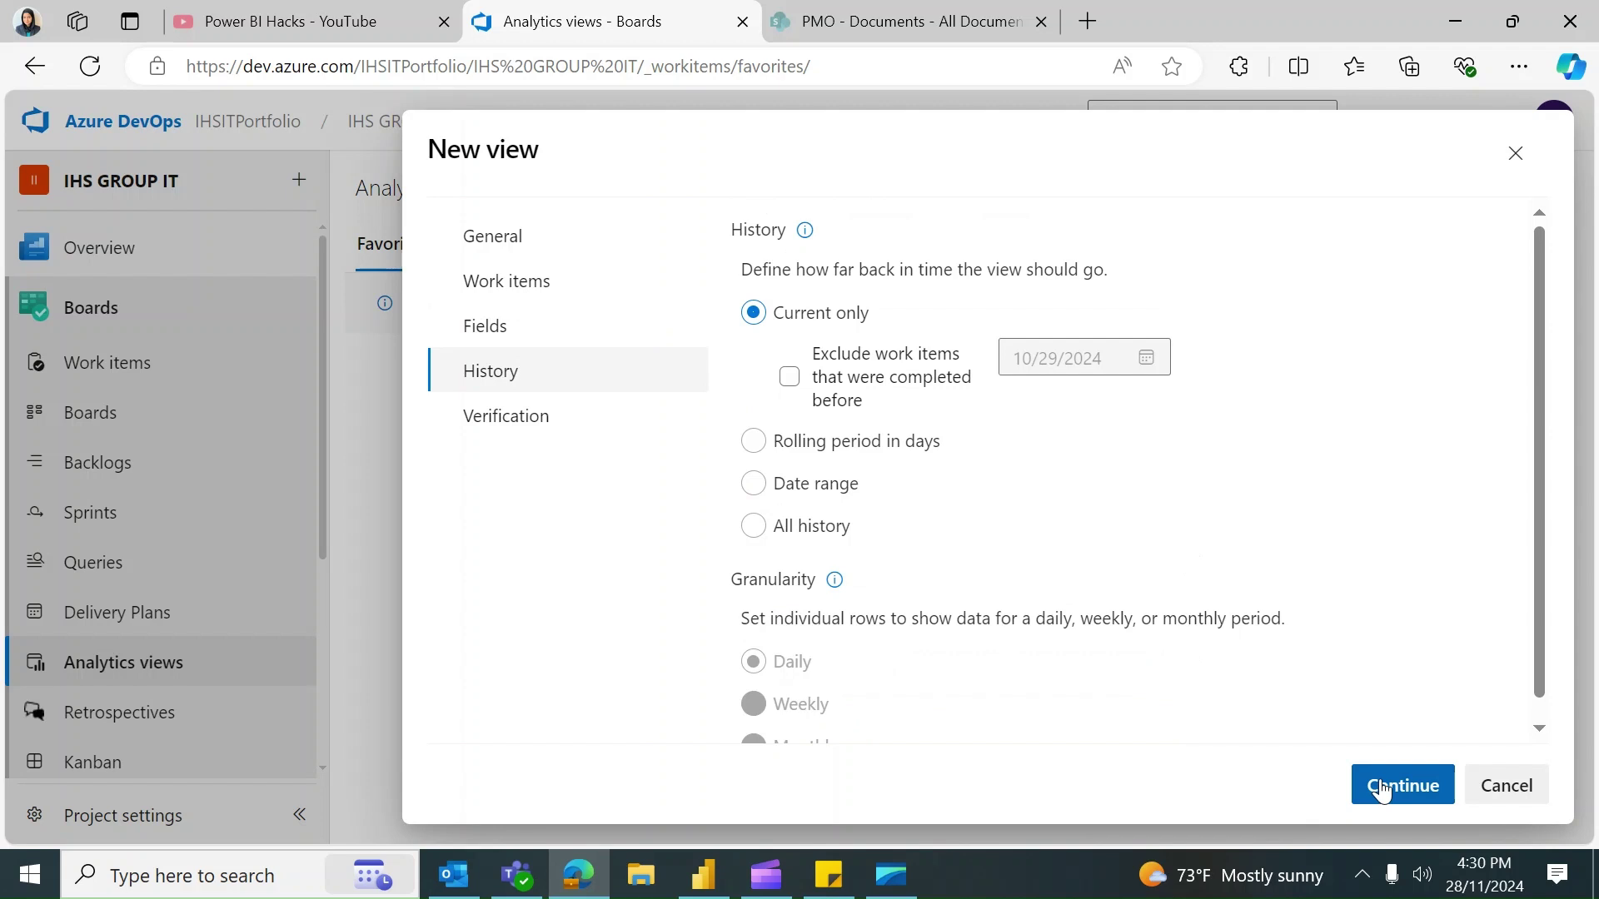
{"action": "left_click", "coordinate": [1383, 791]}
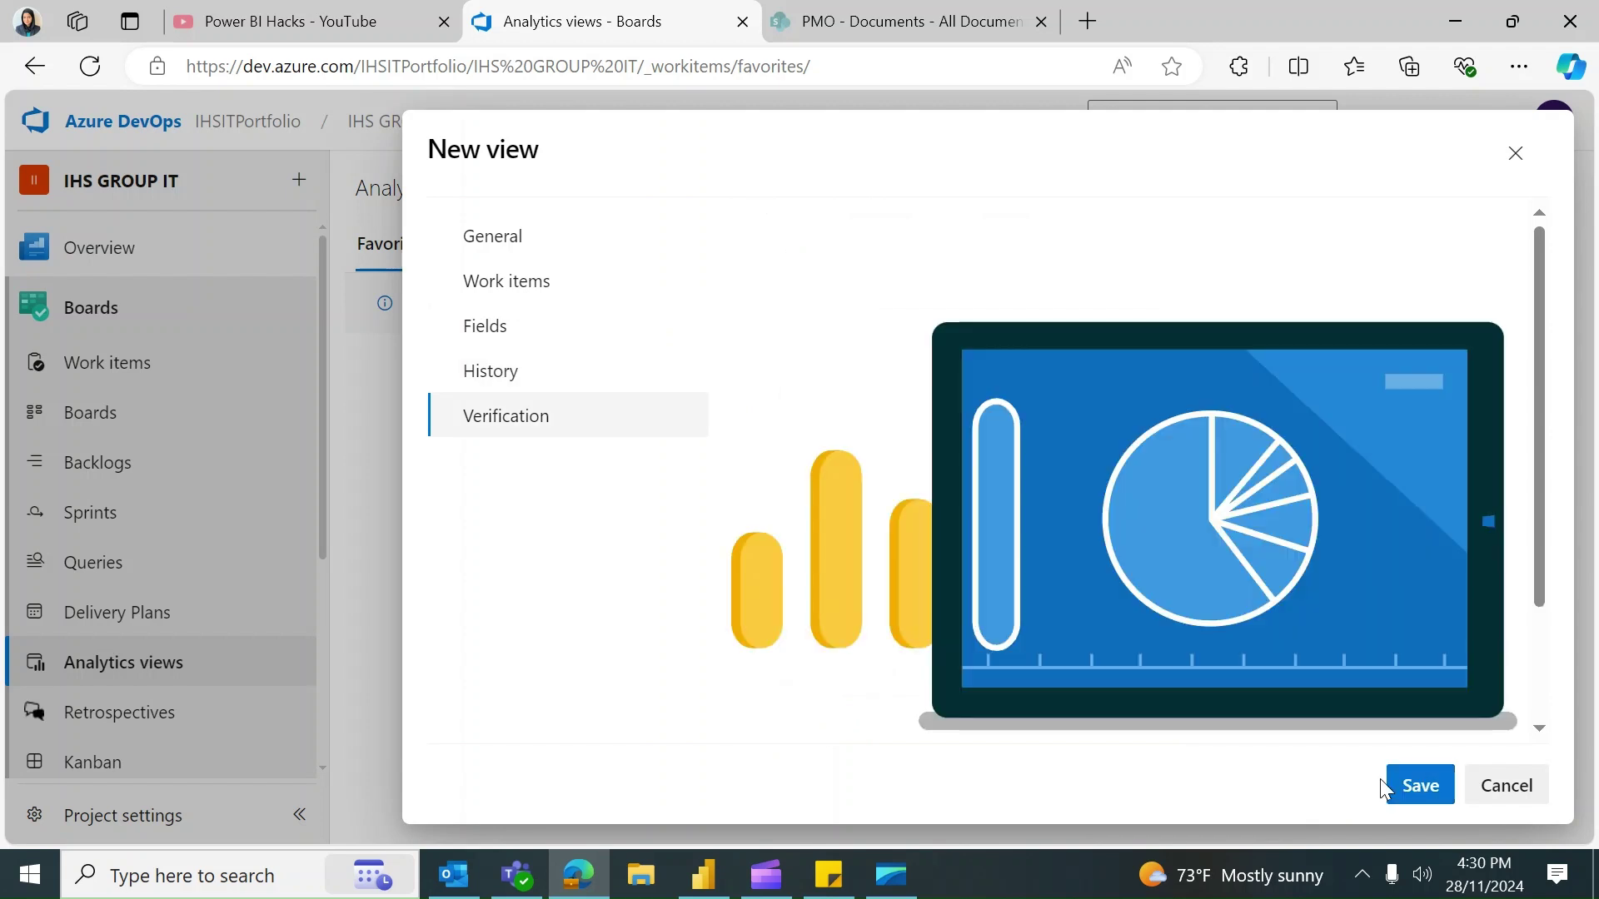
Save the testing Devops view, then connect with Power BI's Azure DevOps (Boards only) source
{"action": "left_click", "coordinate": [1423, 787]}
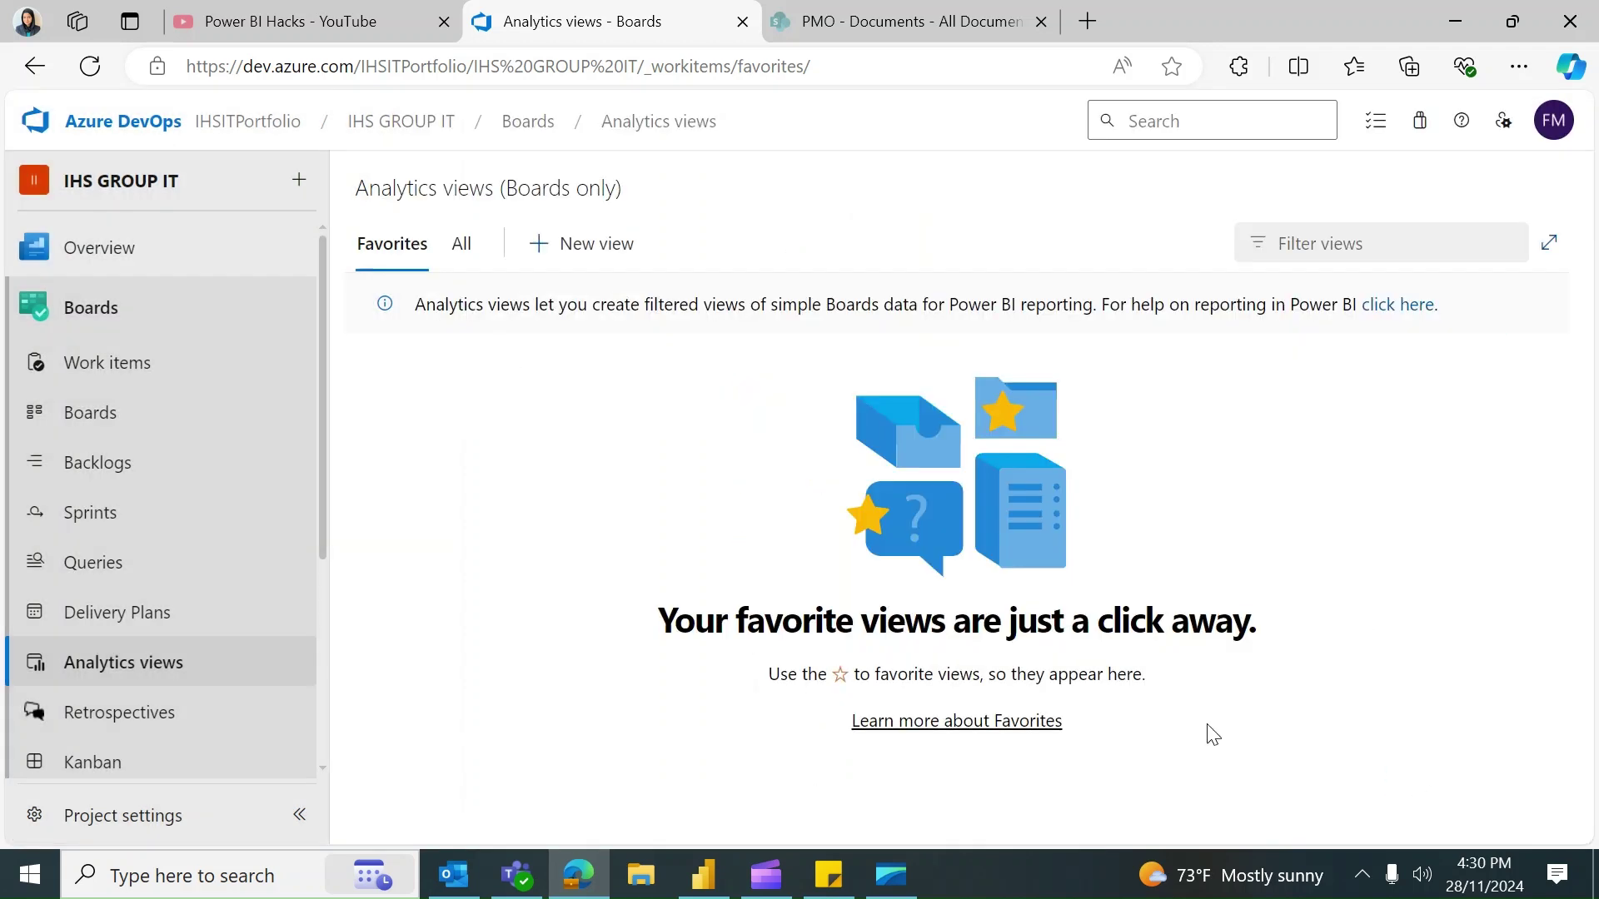
{"action": "left_click", "coordinate": [460, 244]}
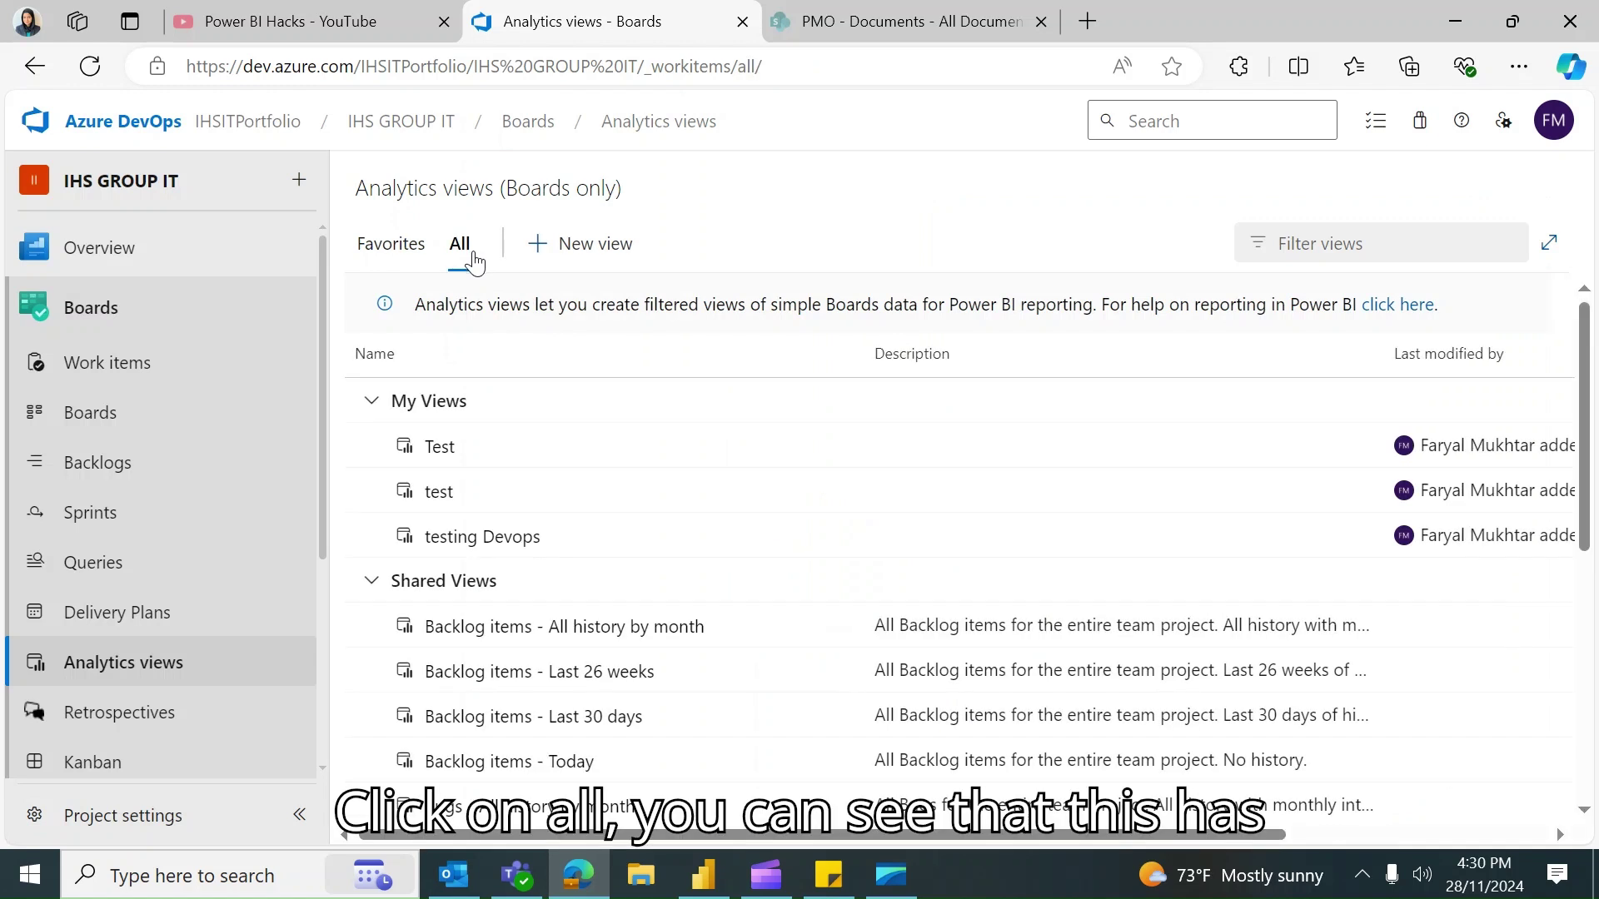
{"action": "mouse_move", "coordinate": [481, 536]}
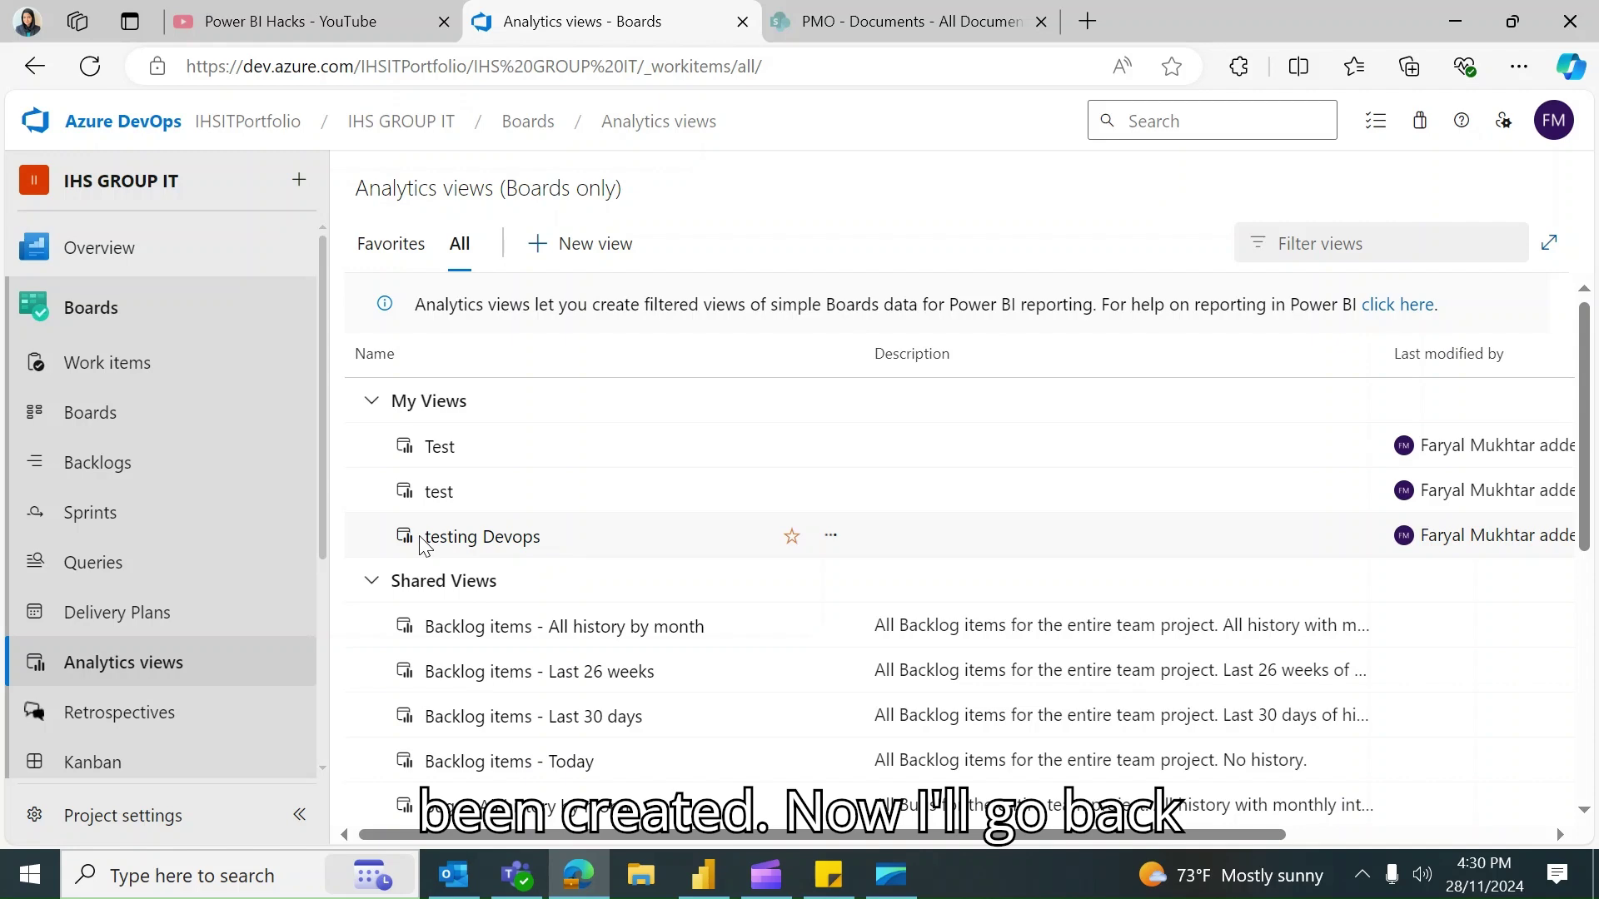
{"action": "left_click", "coordinate": [705, 878]}
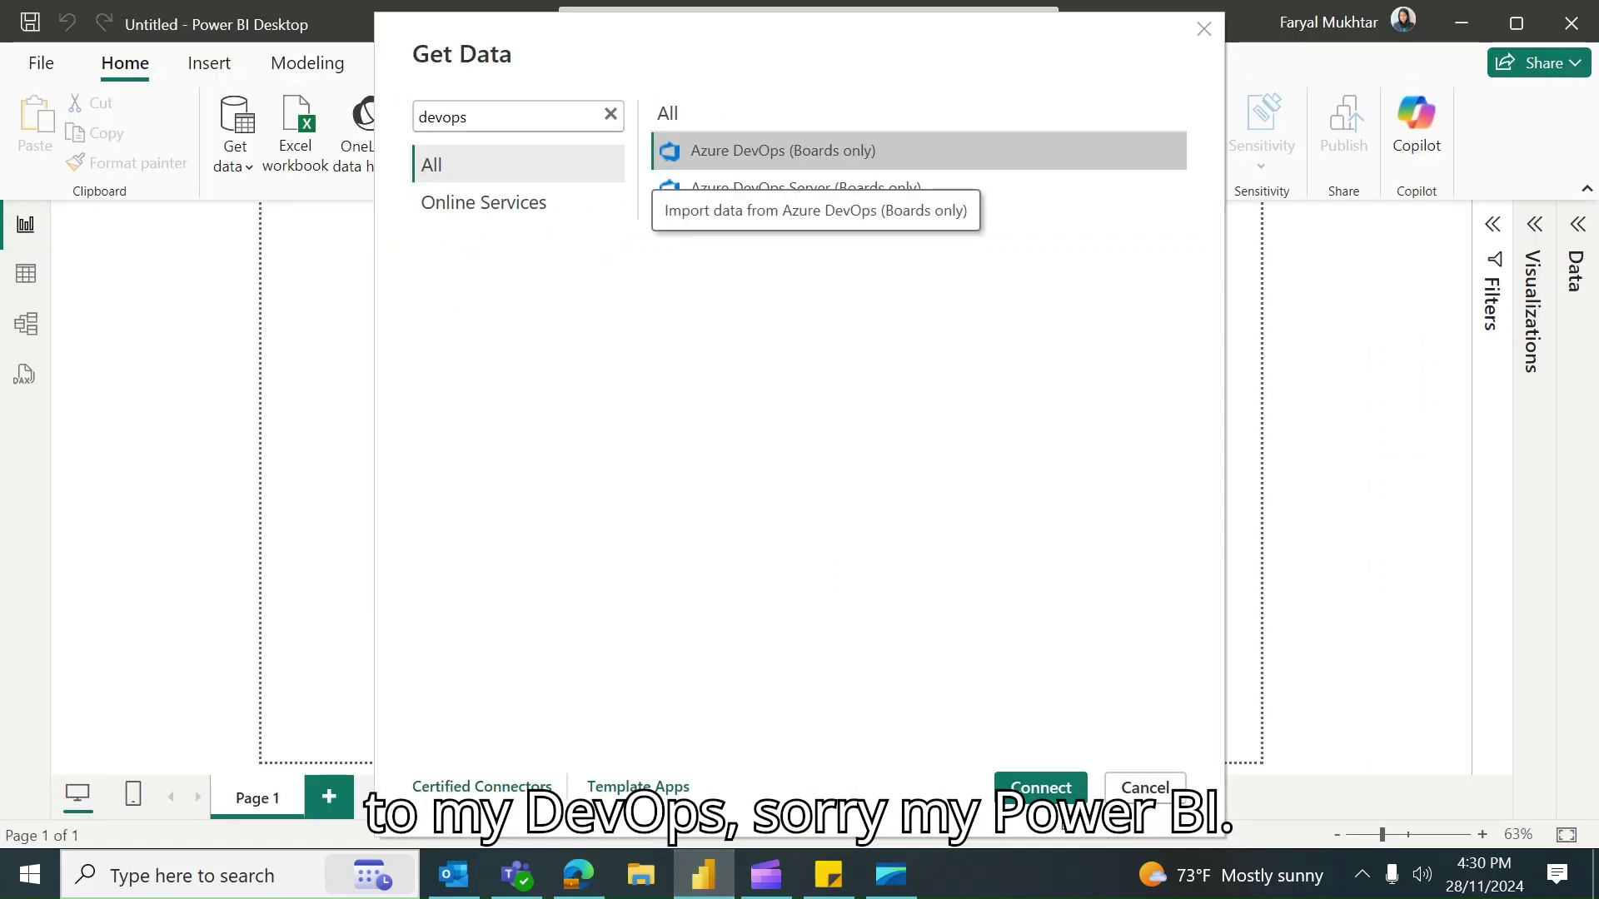
{"action": "left_click", "coordinate": [1017, 150]}
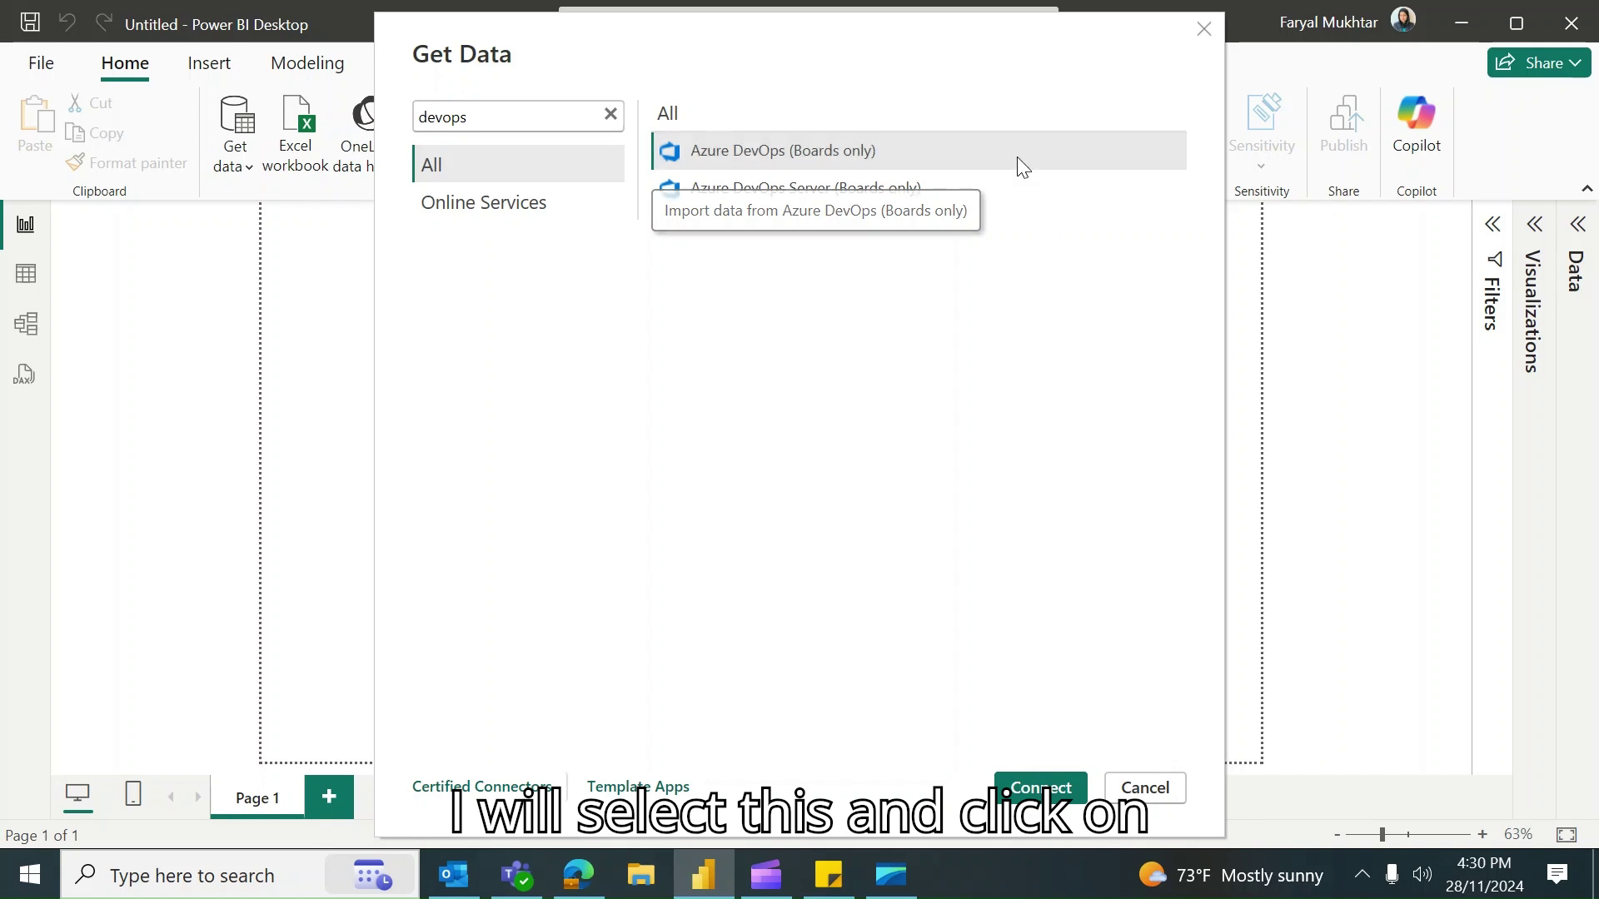
{"action": "left_click", "coordinate": [1041, 788]}
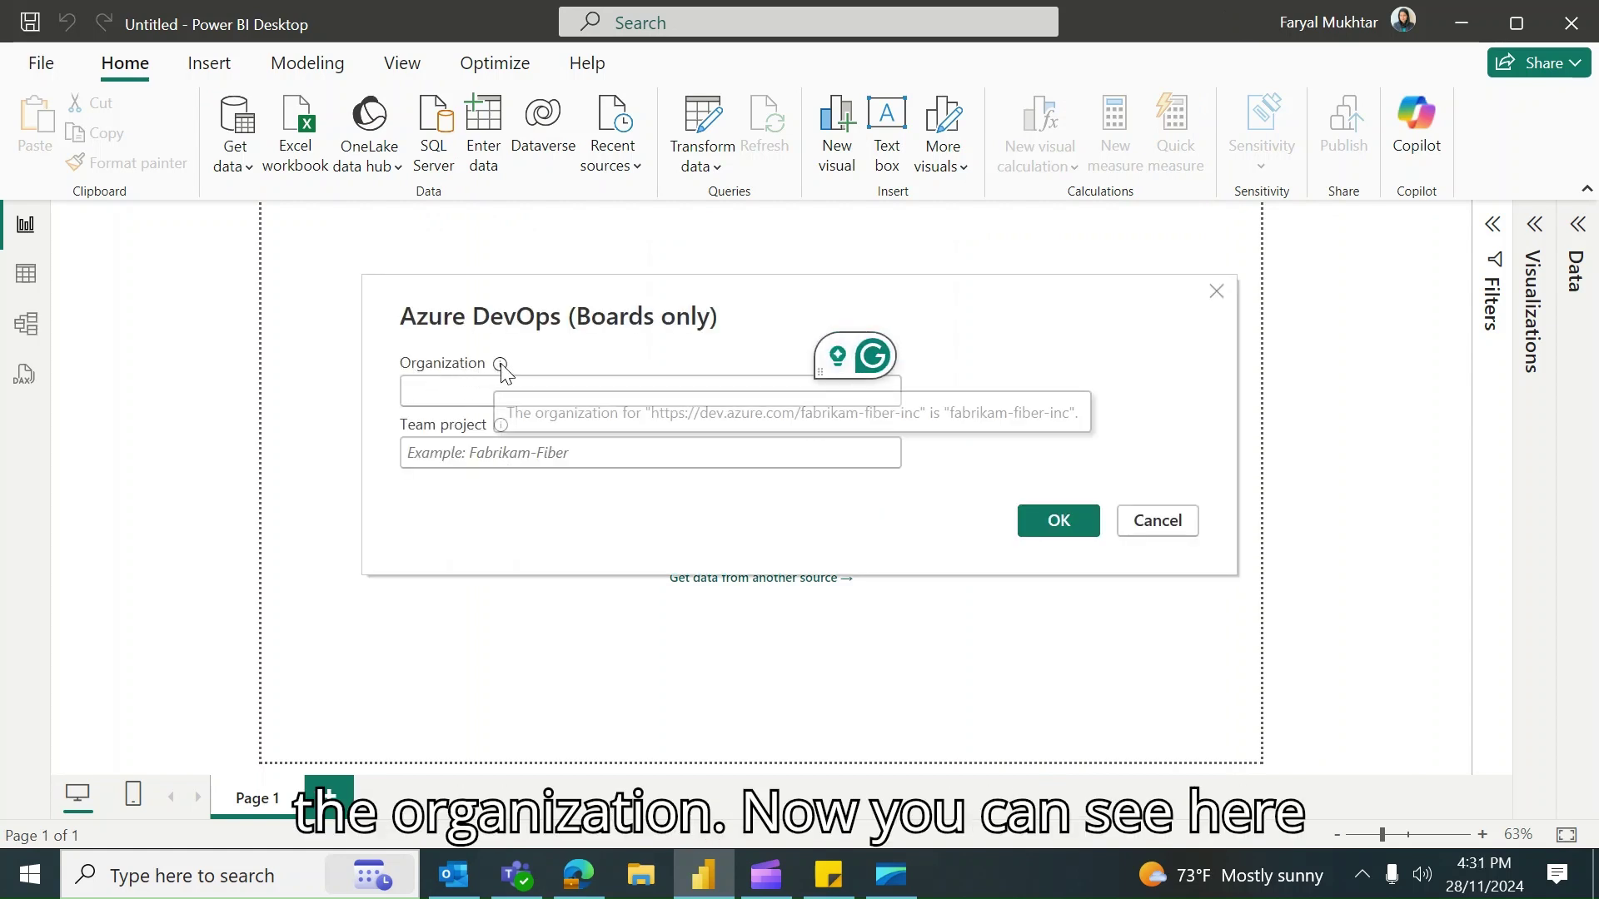
{"action": "mouse_move", "coordinate": [500, 366]}
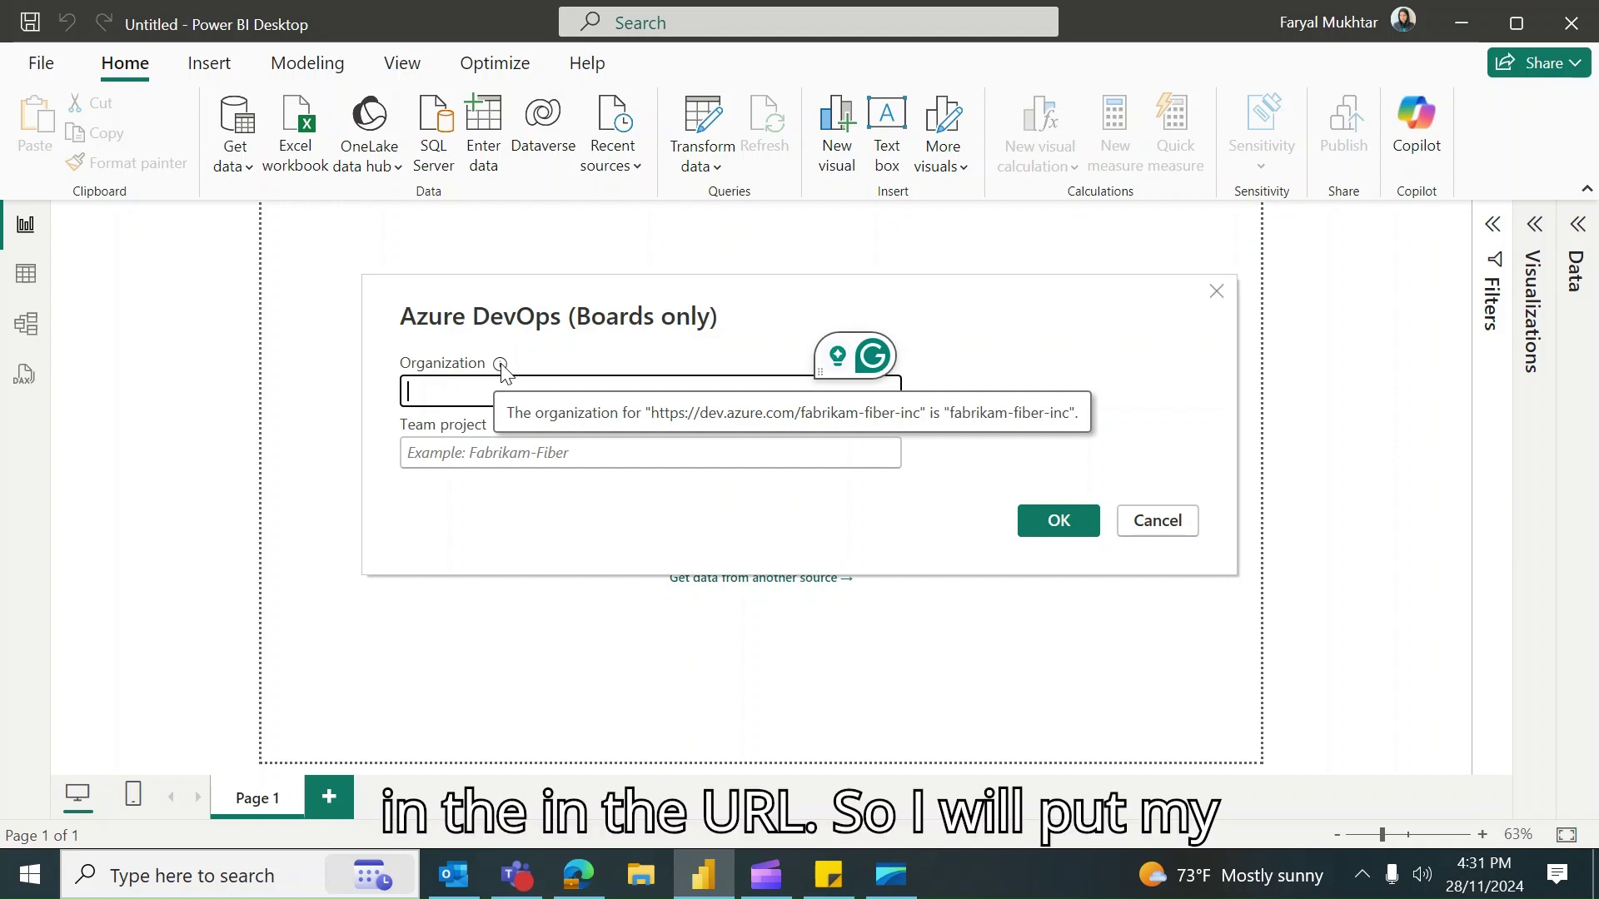
Copy IHSITPortfolio from the DevOps web address into Power BI's Organization field
{"action": "left_click", "coordinate": [575, 876]}
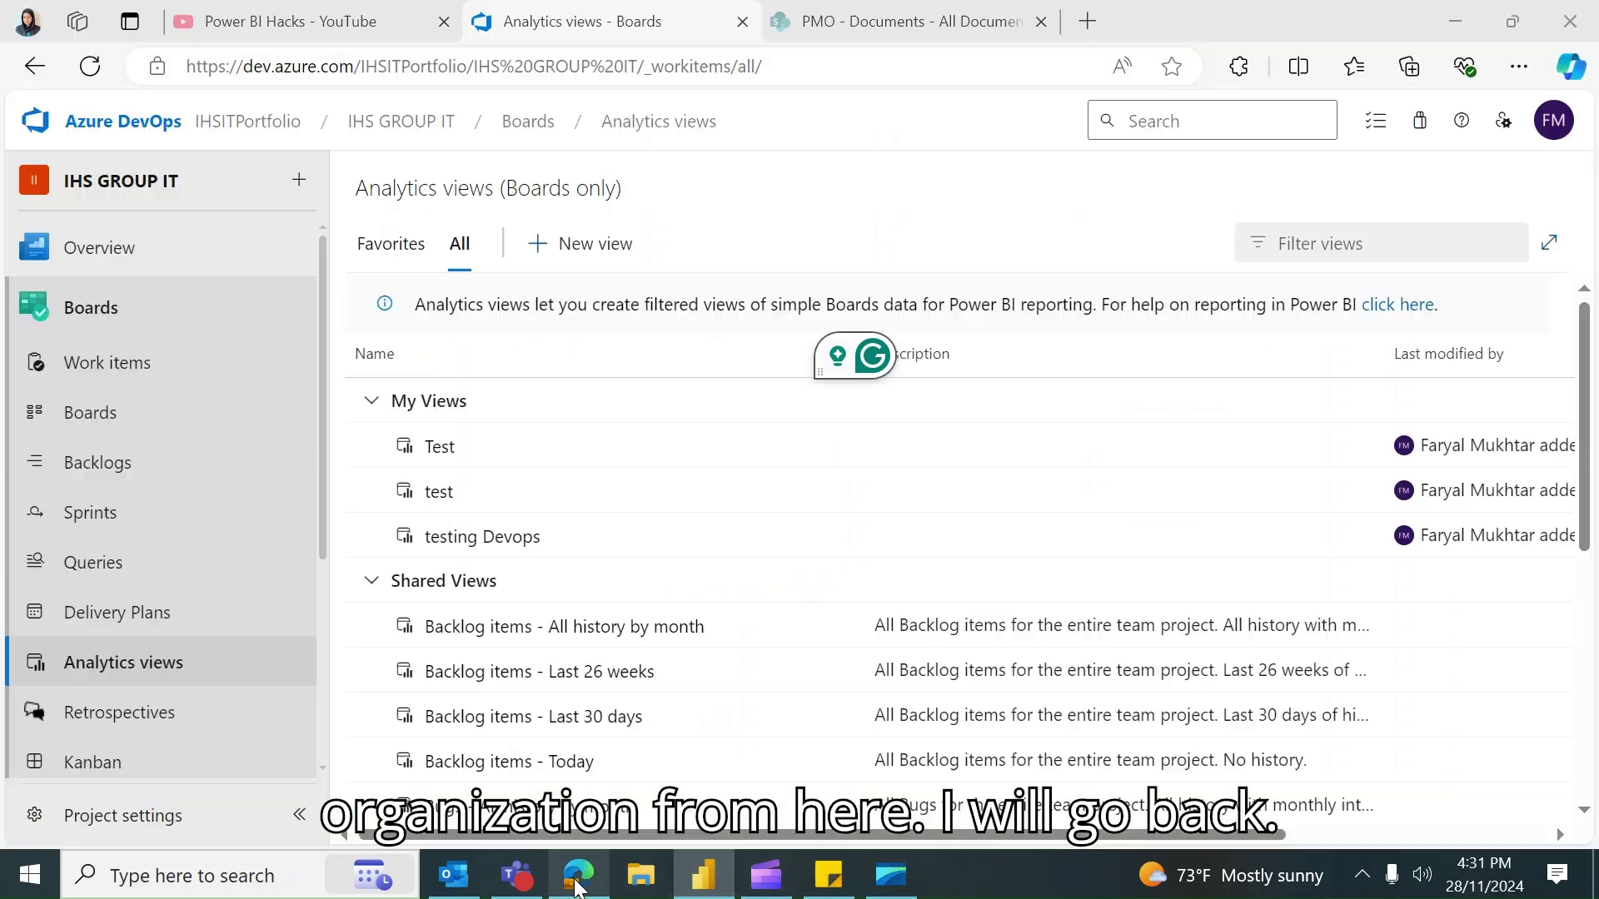
{"action": "left_click_drag", "start_coordinate": [363, 66], "coordinate": [467, 67]}
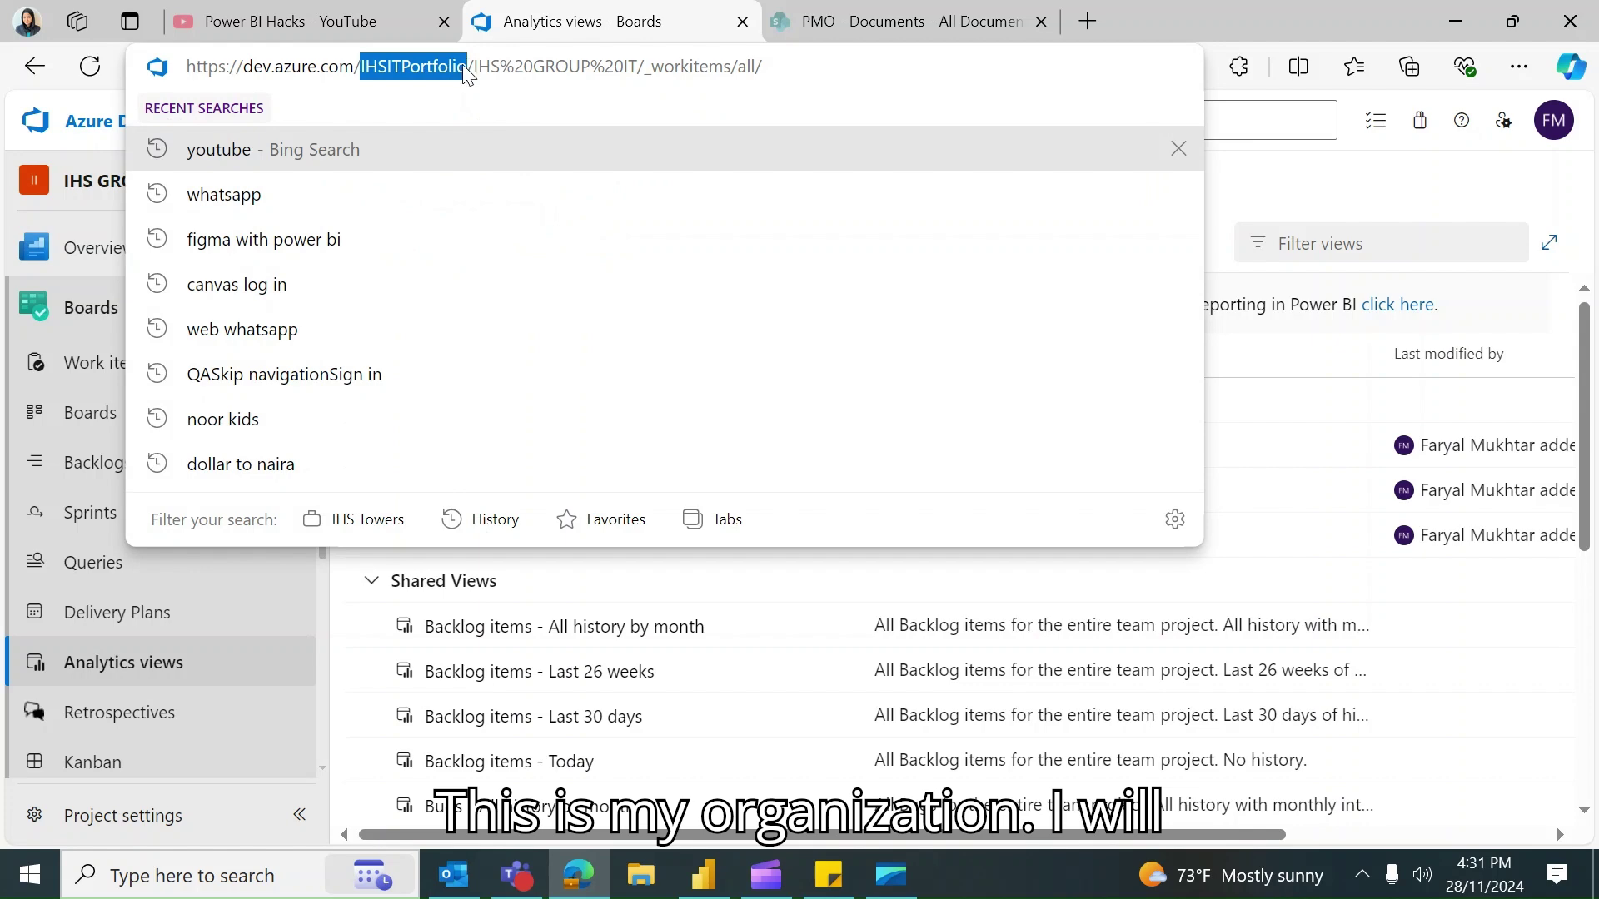
{"action": "key", "text": "ctrl+c"}
{"action": "key", "text": "alt+Tab"}
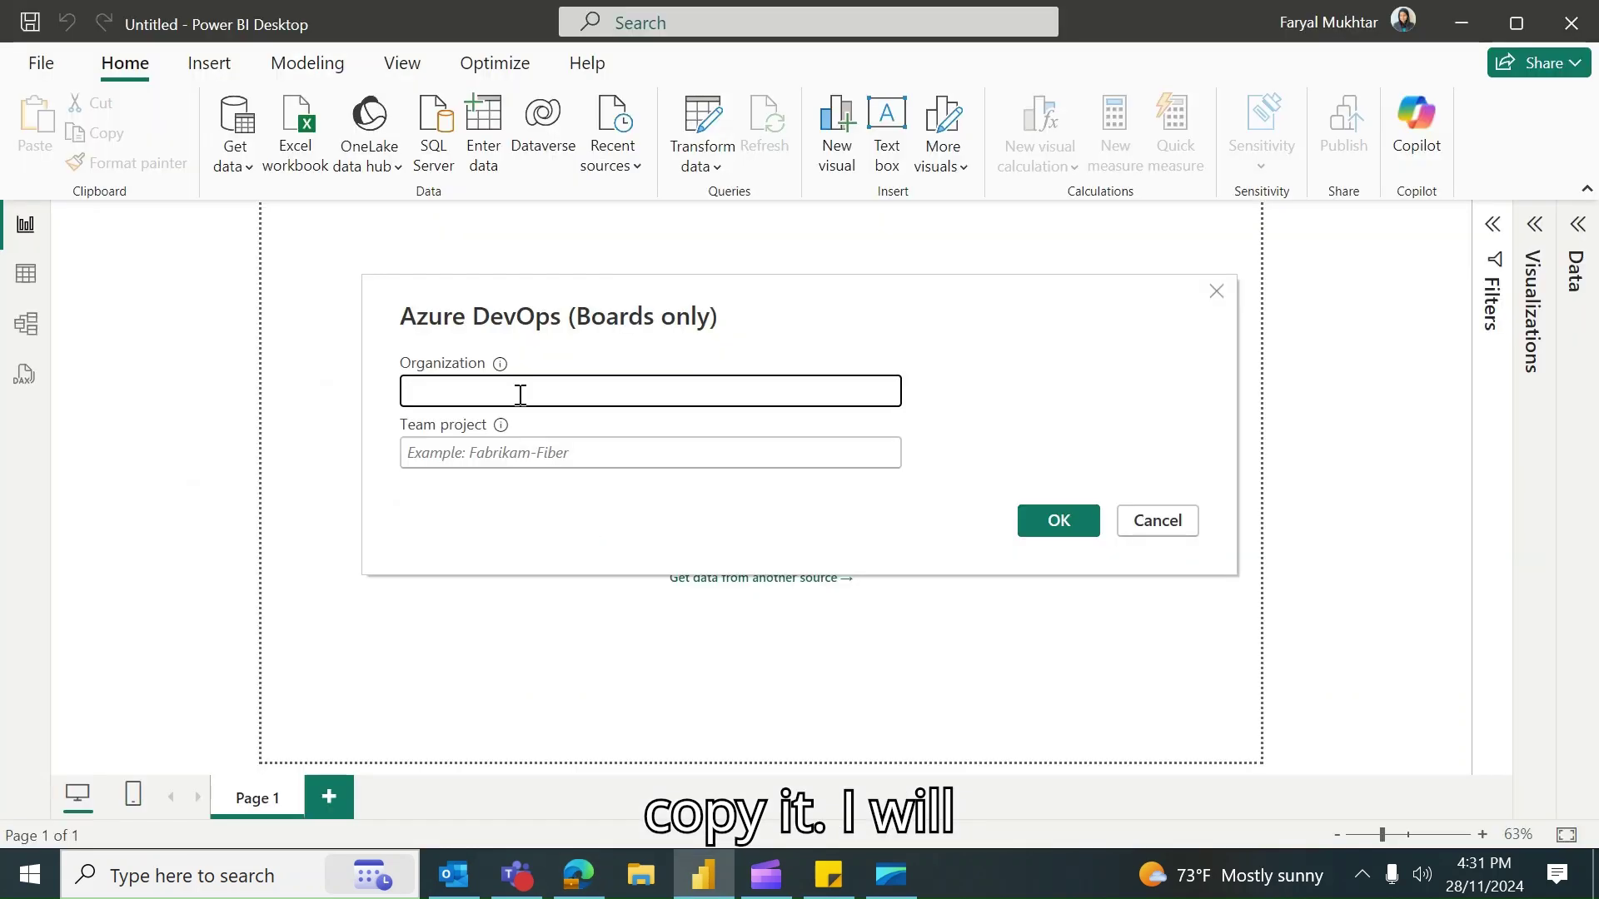
{"action": "left_click", "coordinate": [519, 392]}
{"action": "key", "text": "ctrl+v"}
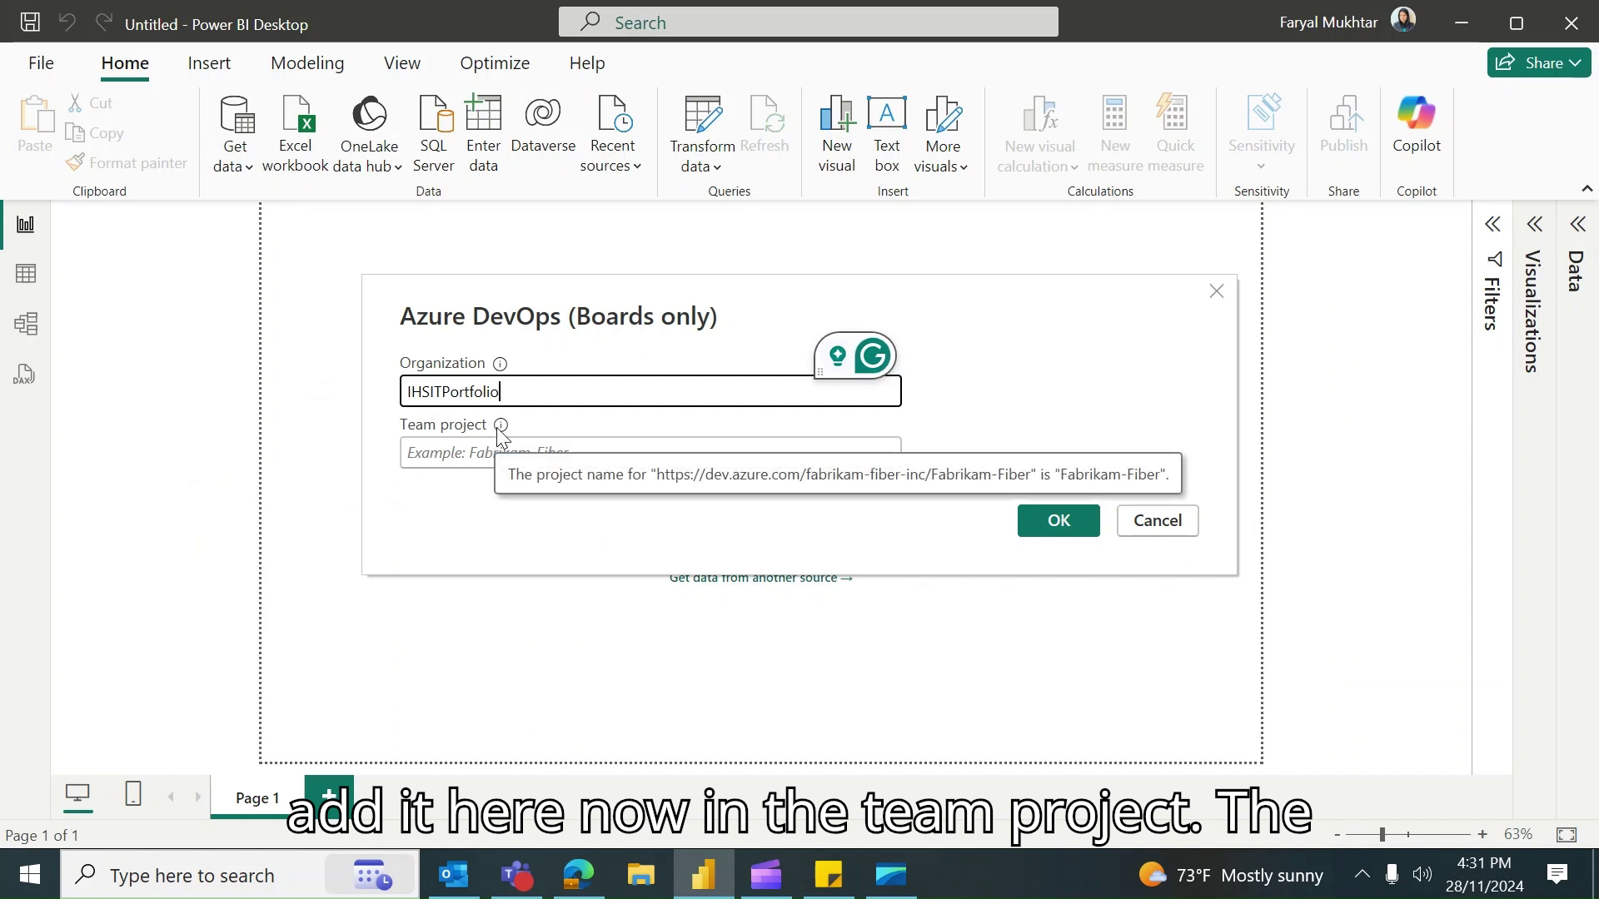
{"action": "mouse_move", "coordinate": [499, 425]}
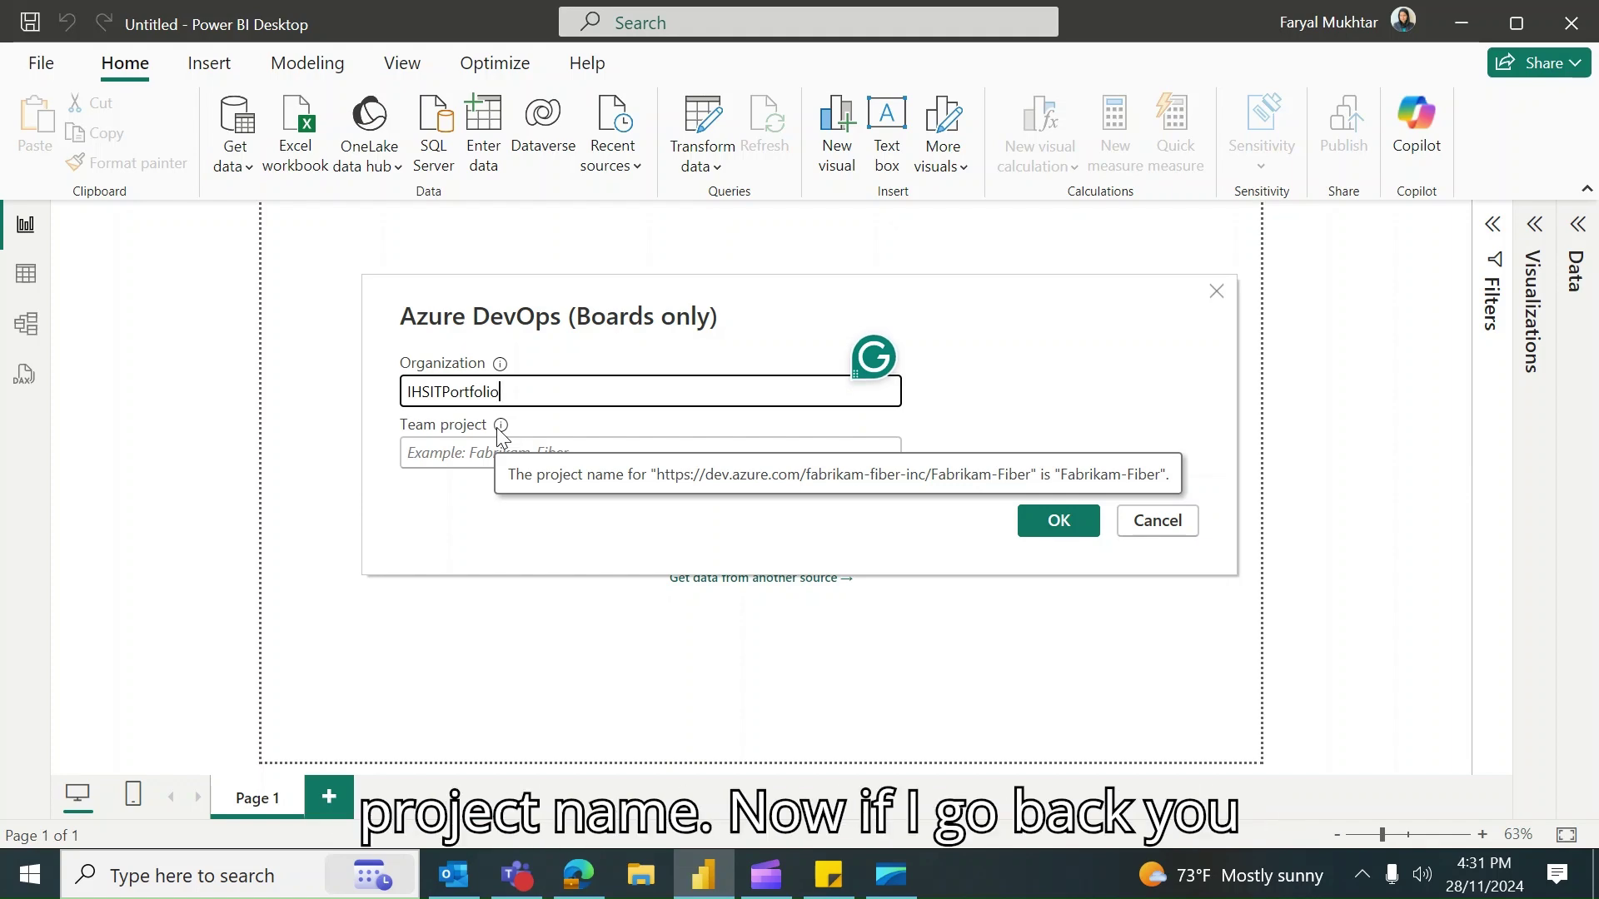
Copy the IHS GROUP IT project name from the Azure DevOps page
{"action": "key", "text": "alt+Tab"}
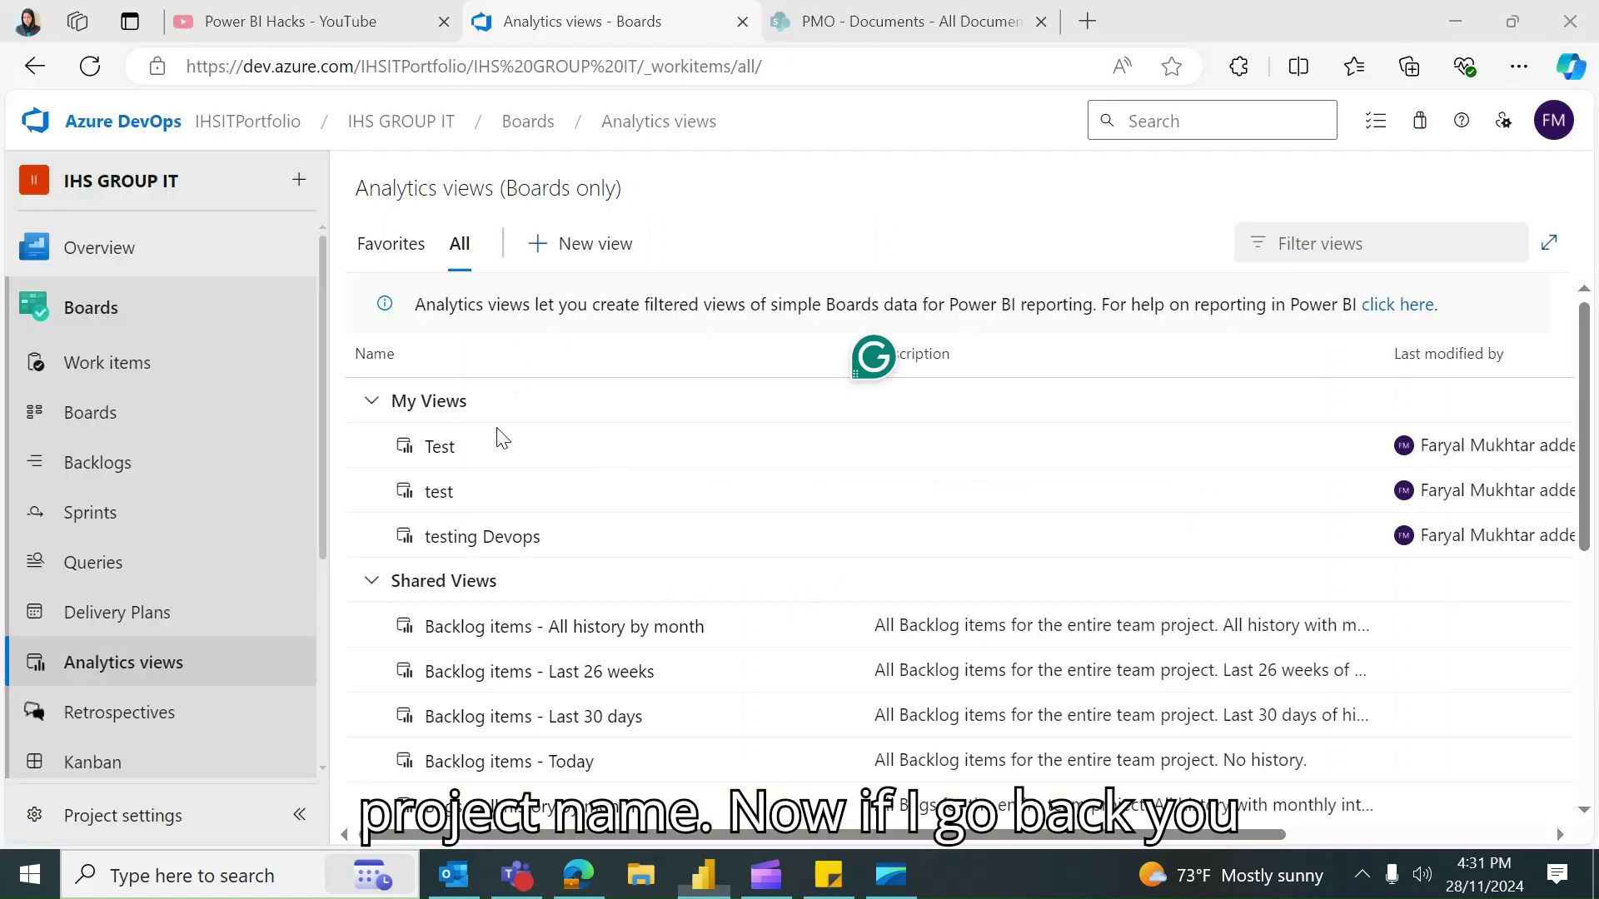
{"action": "left_click_drag", "start_coordinate": [477, 67], "coordinate": [642, 67]}
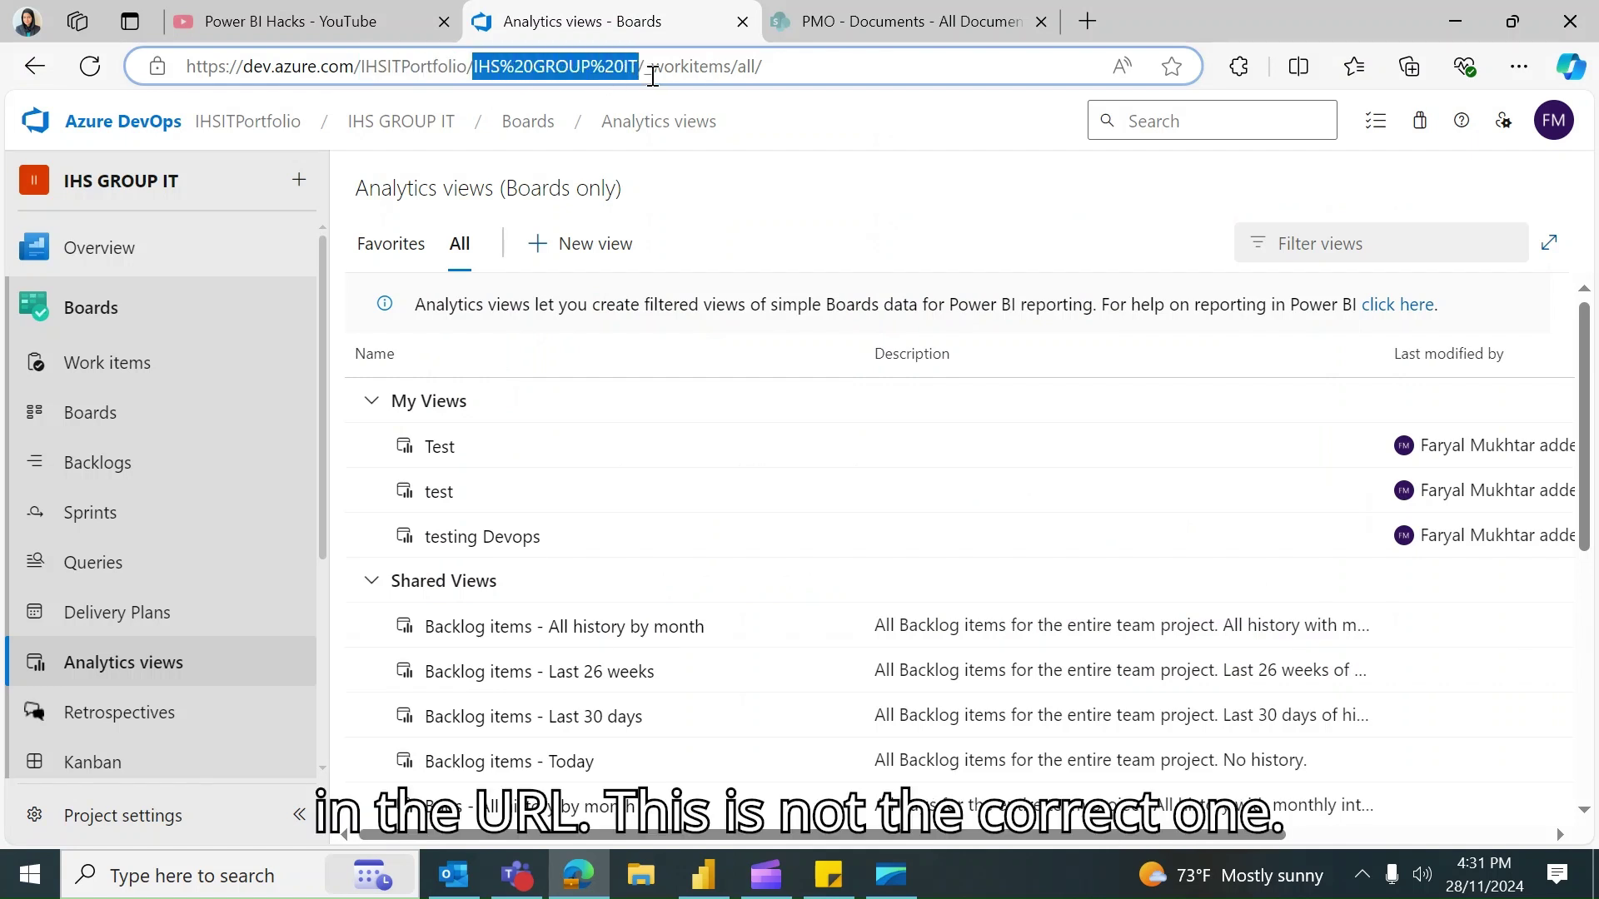
{"action": "left_click_drag", "start_coordinate": [64, 181], "coordinate": [181, 182]}
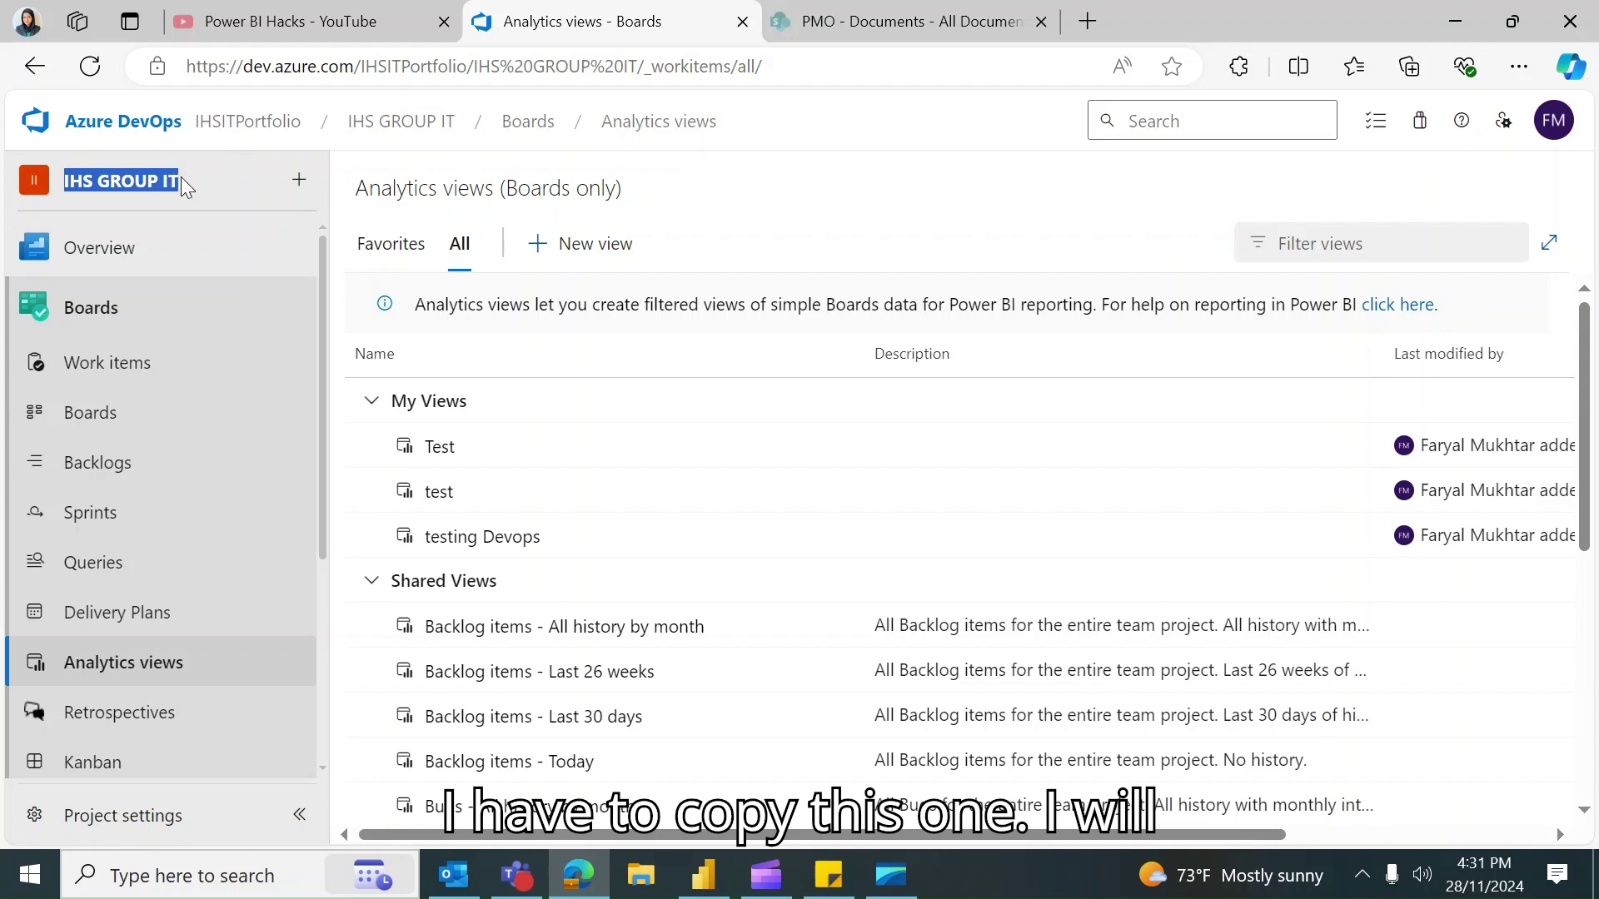
{"action": "key", "text": "ctrl+c"}
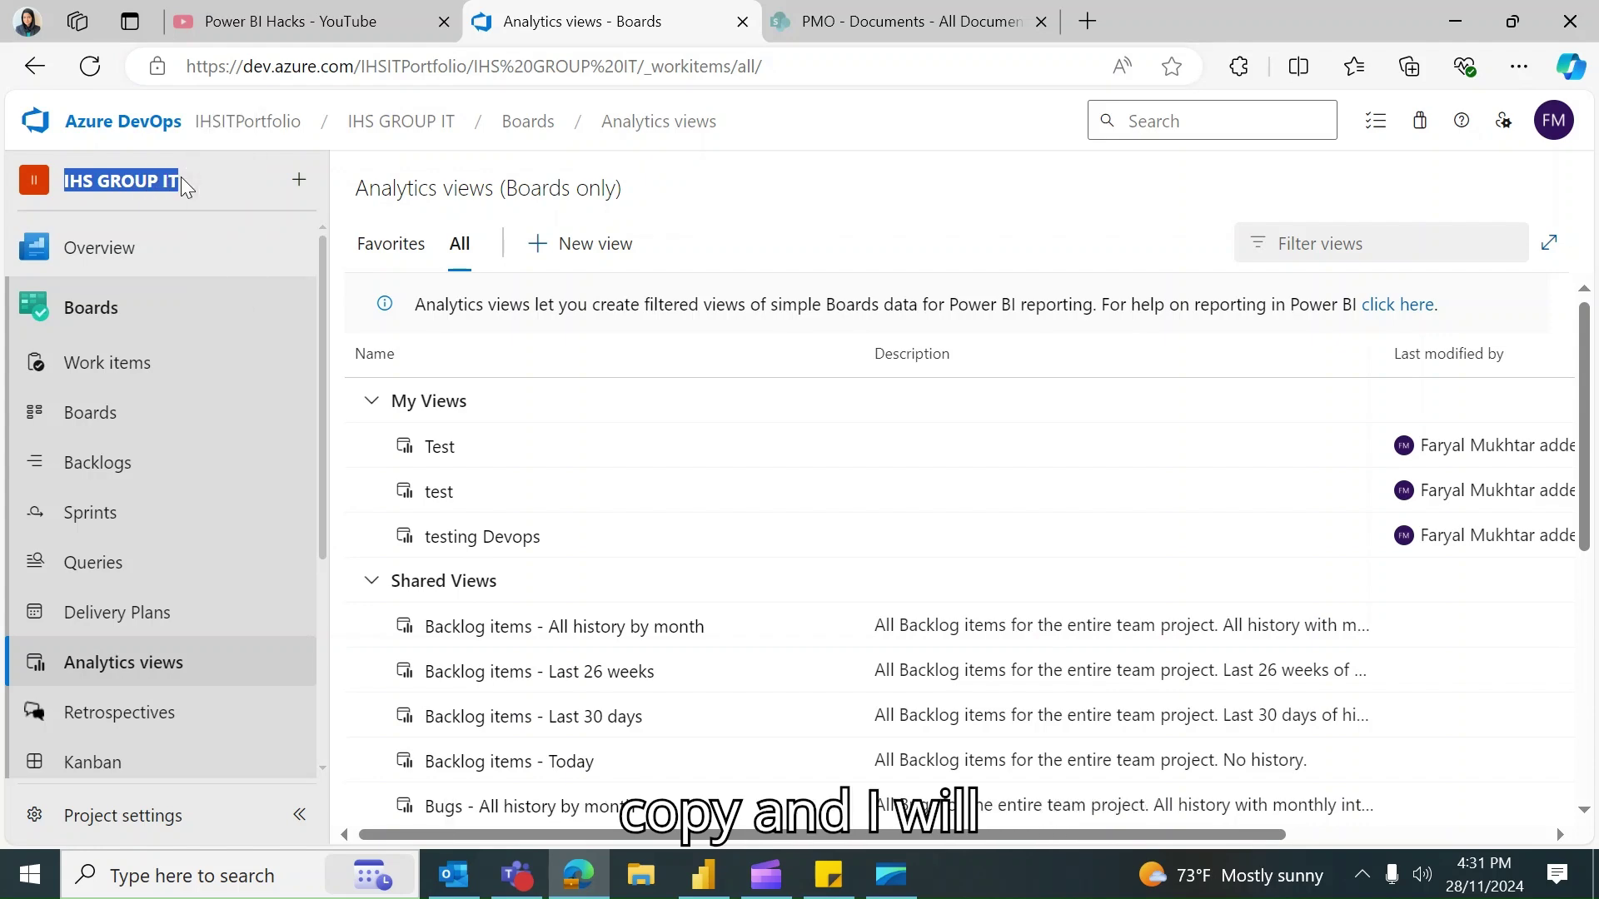
{"action": "key", "text": "alt+Tab"}
Paste IHS GROUP IT as the team project and confirm the connection
{"action": "left_click", "coordinate": [475, 453]}
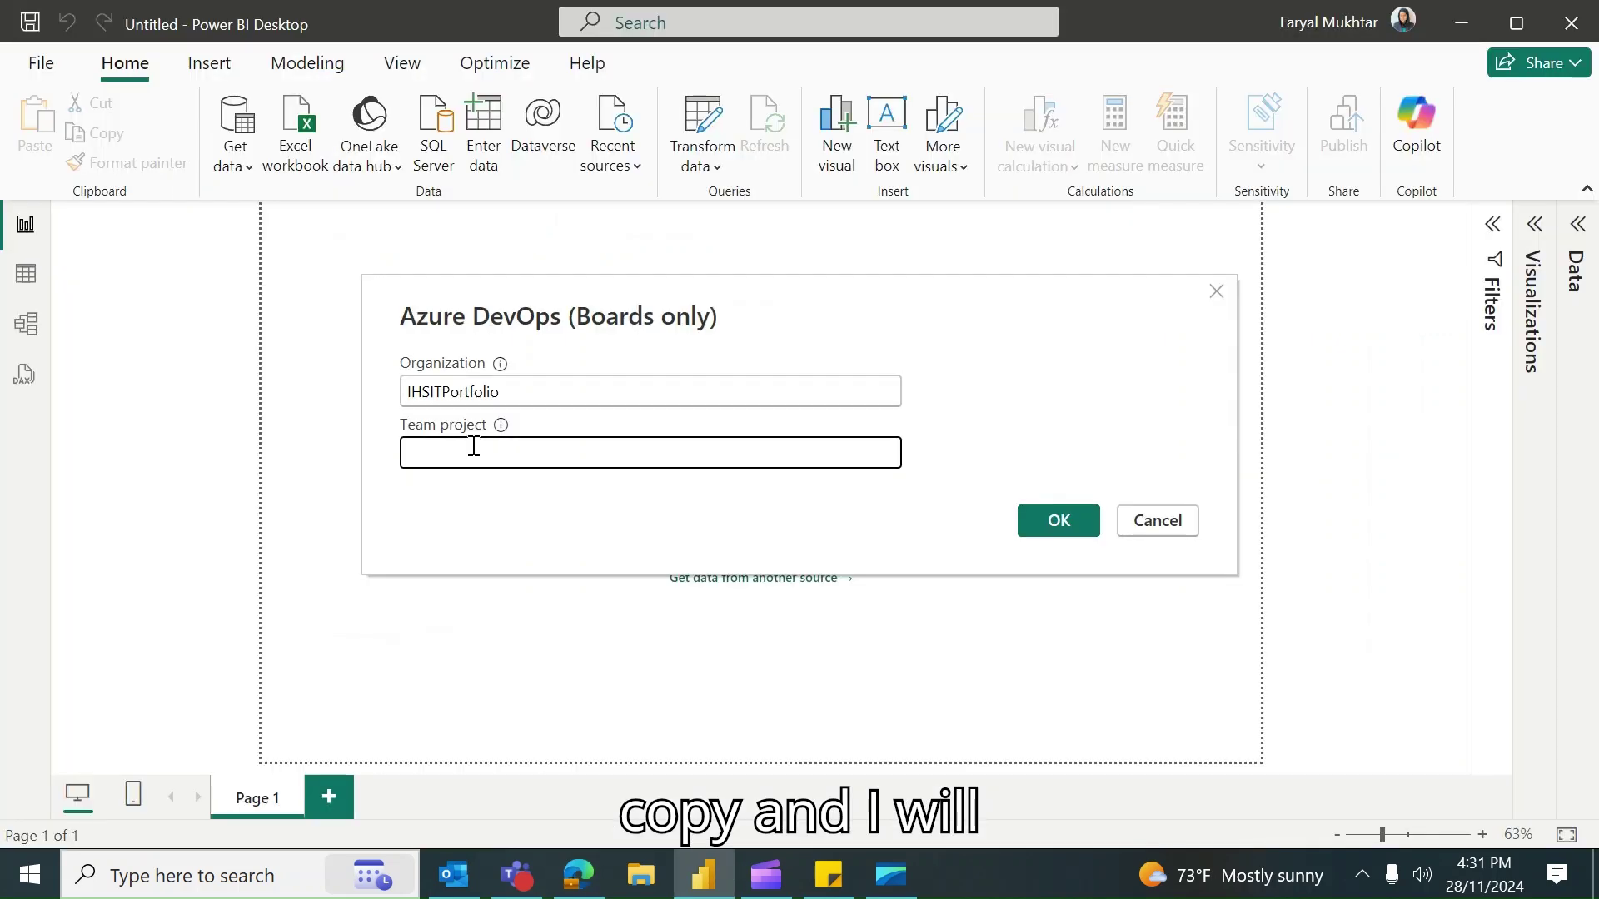
{"action": "key", "text": "ctrl+v"}
{"action": "left_click", "coordinate": [1059, 519]}
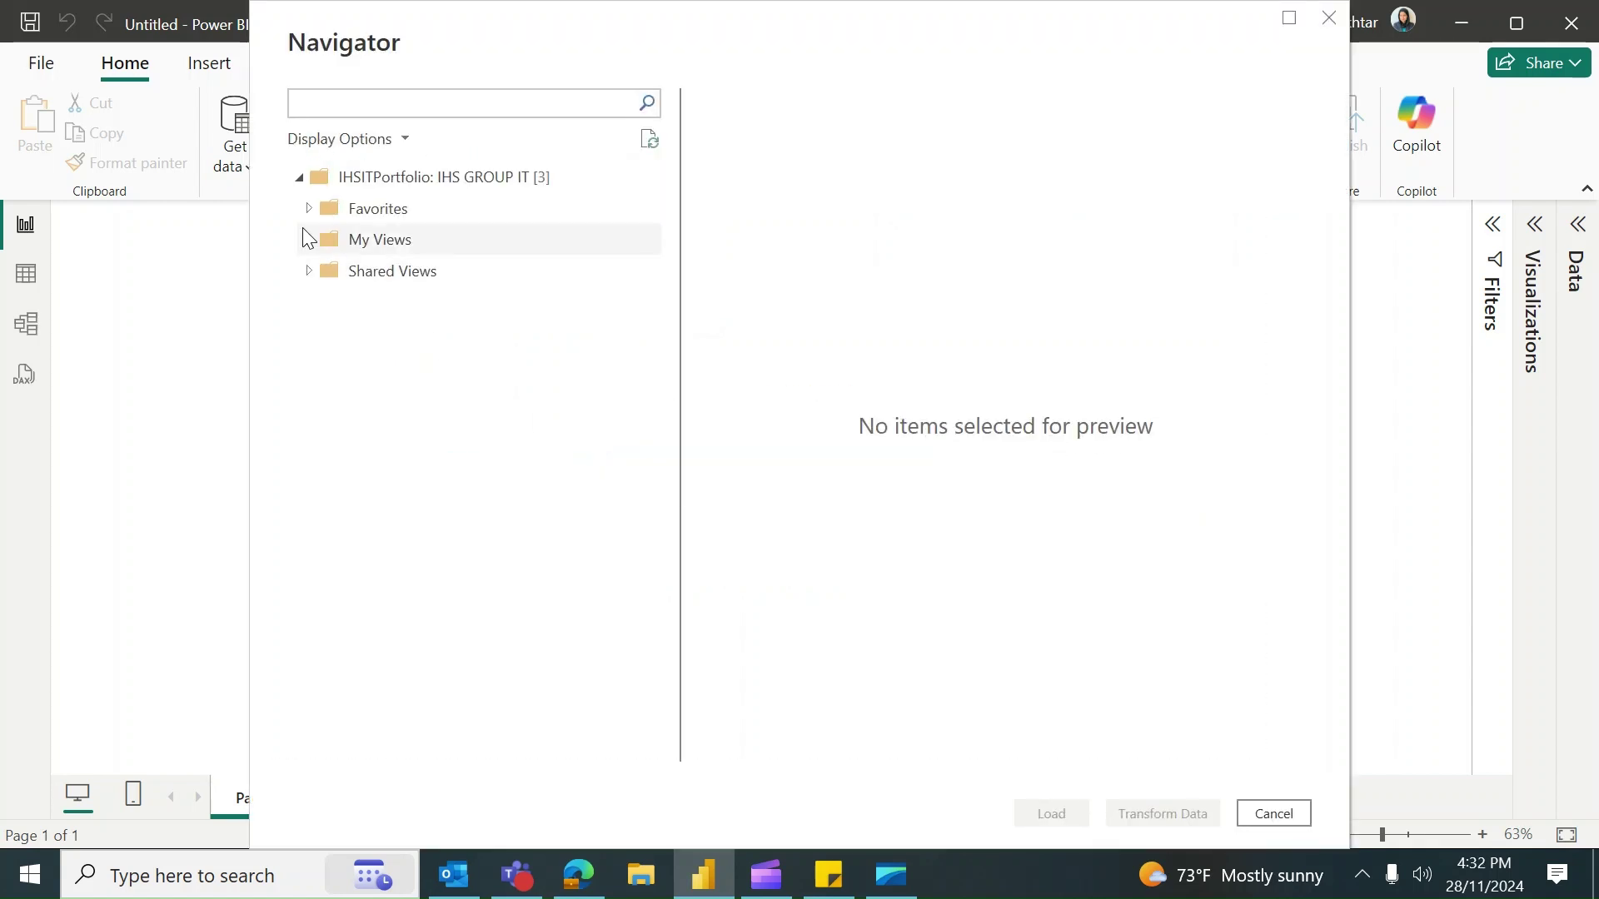
Expand My Views and Shared Views, tick testing Devops, and load it
{"action": "left_click", "coordinate": [312, 240]}
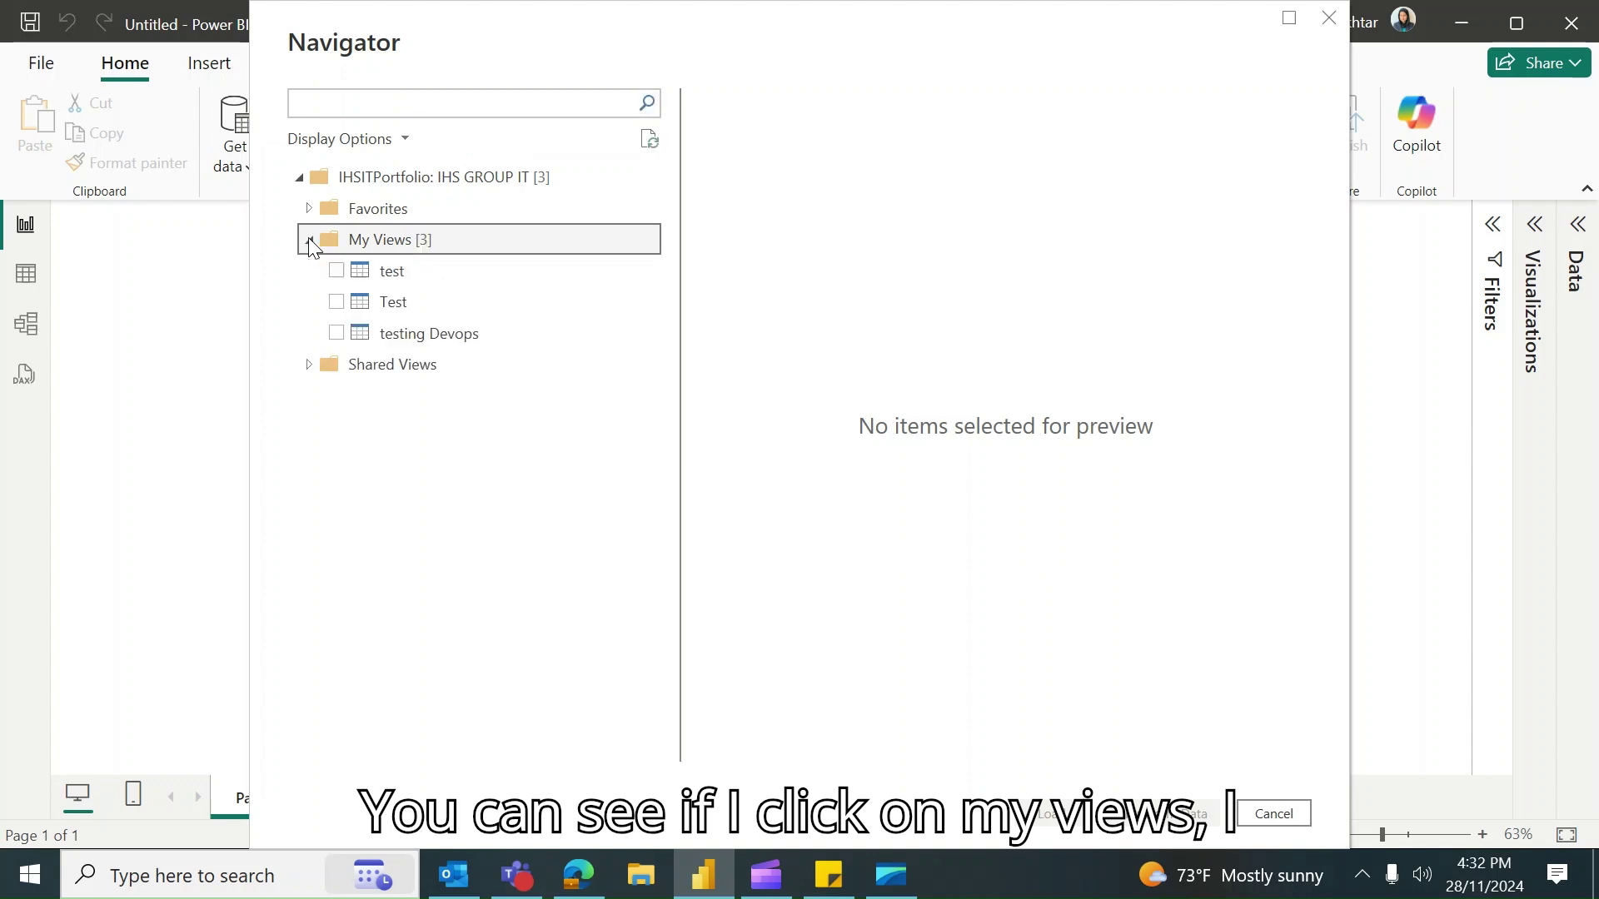
{"action": "left_click", "coordinate": [316, 366]}
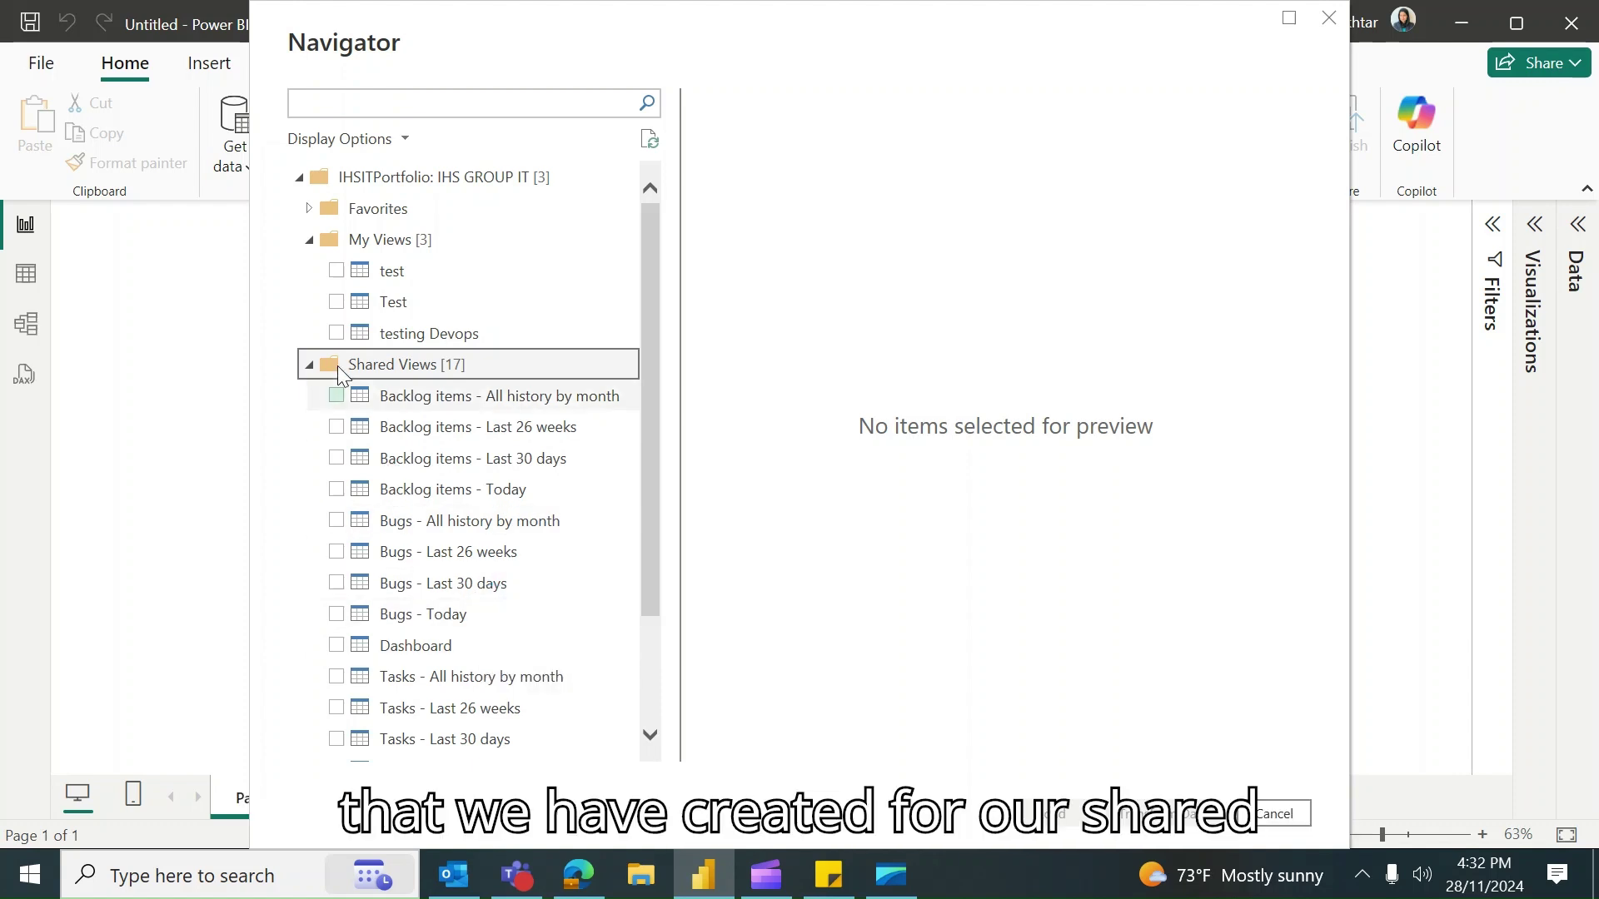
{"action": "left_click", "coordinate": [314, 365]}
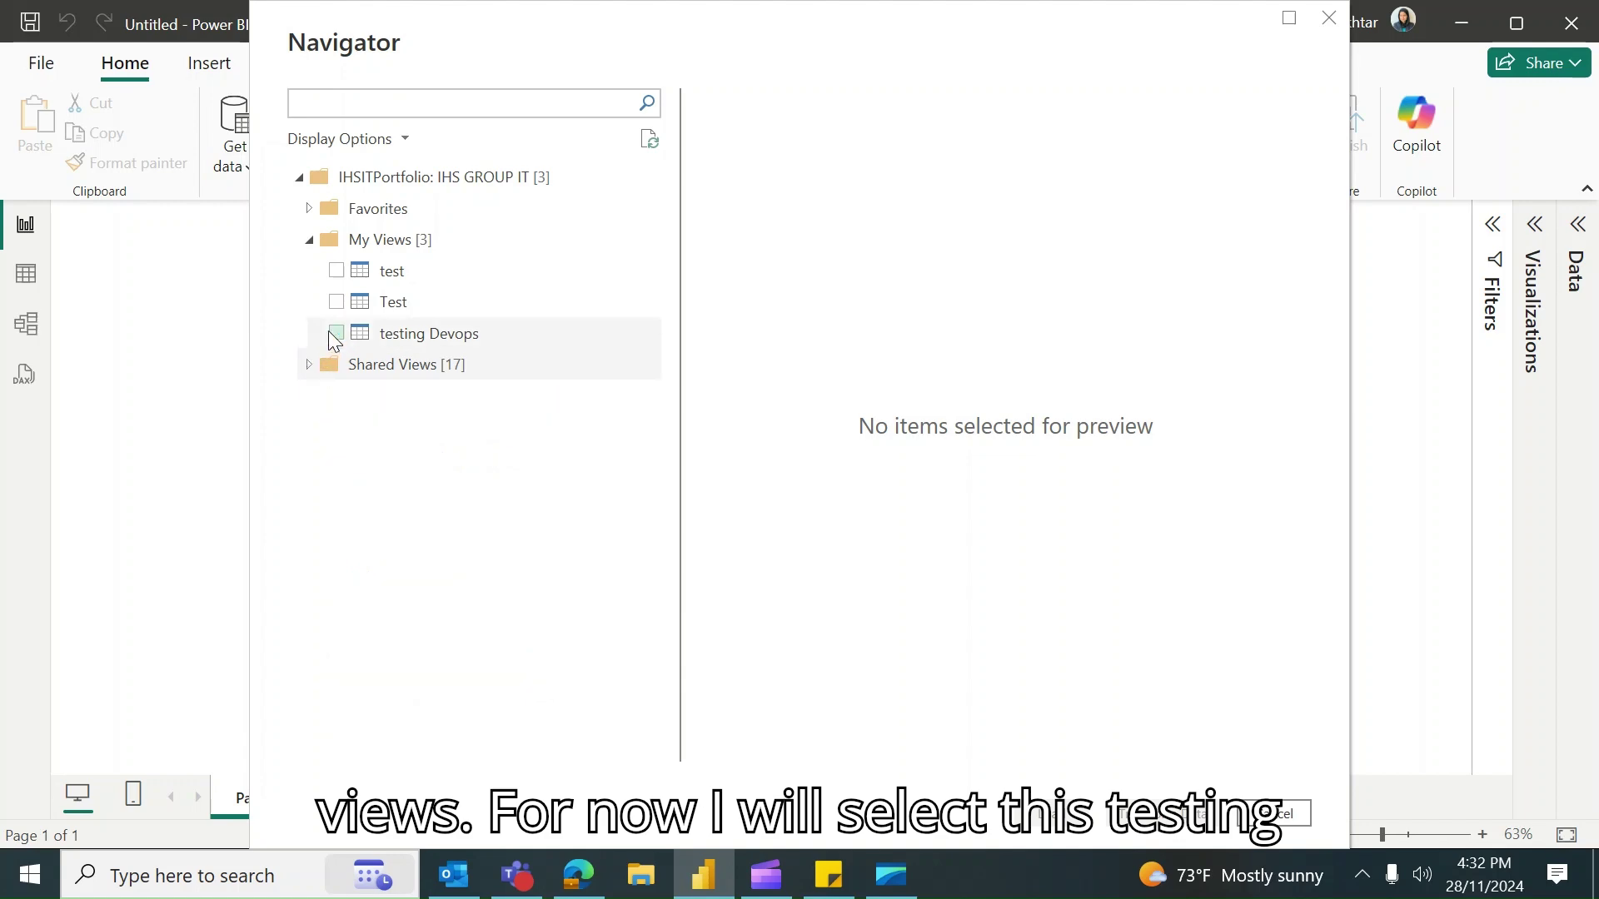
{"action": "left_click", "coordinate": [337, 333]}
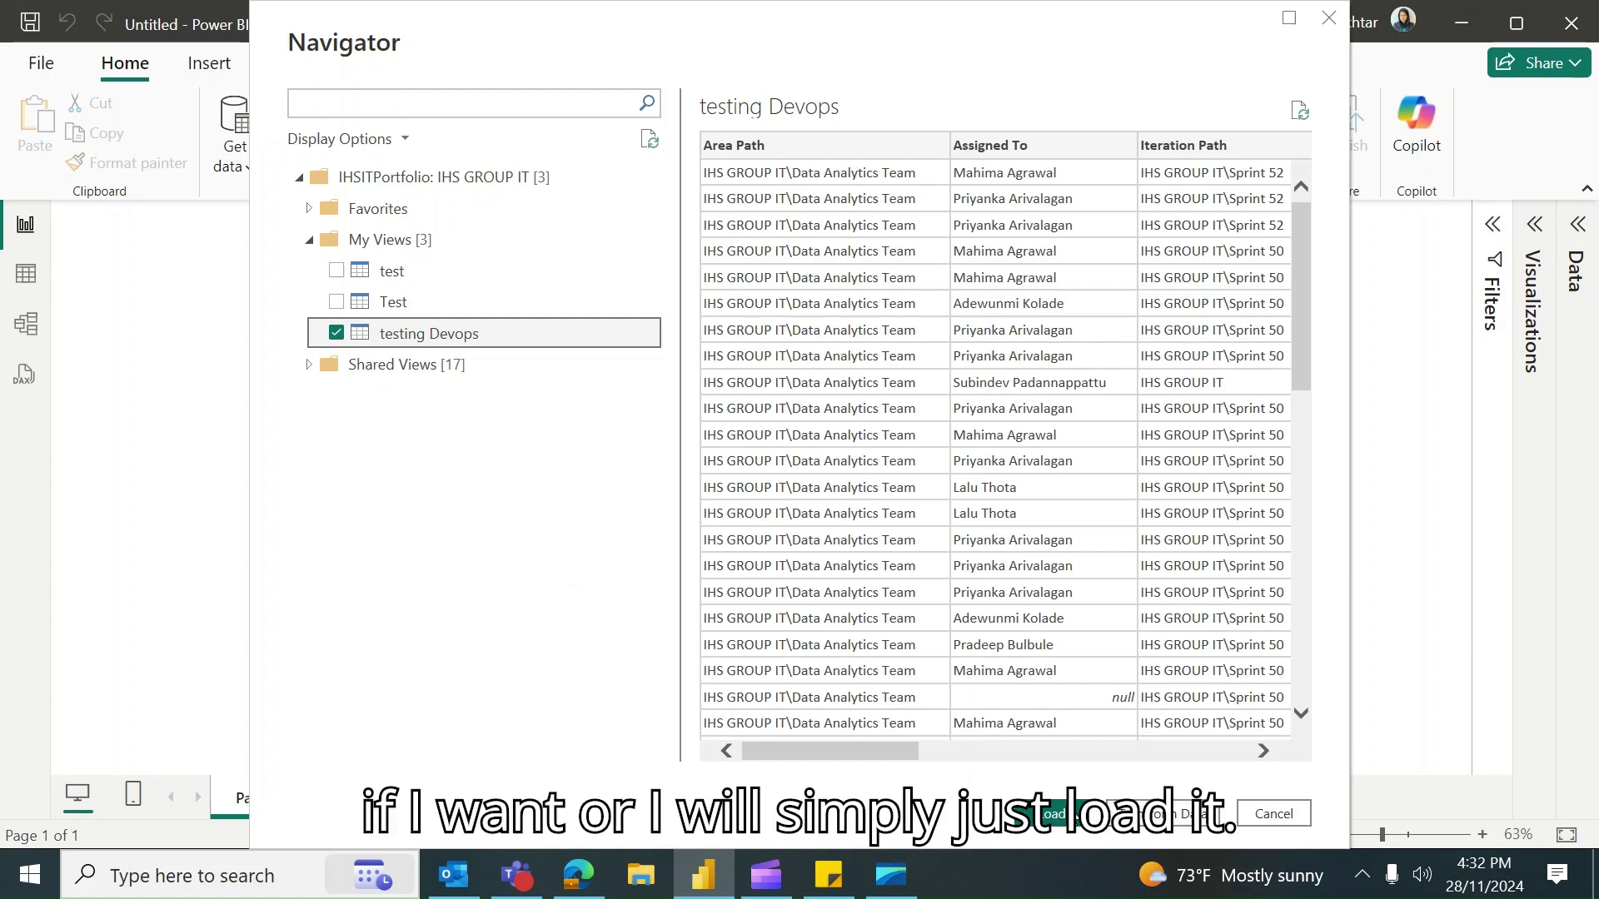
{"action": "left_click", "coordinate": [1066, 810]}
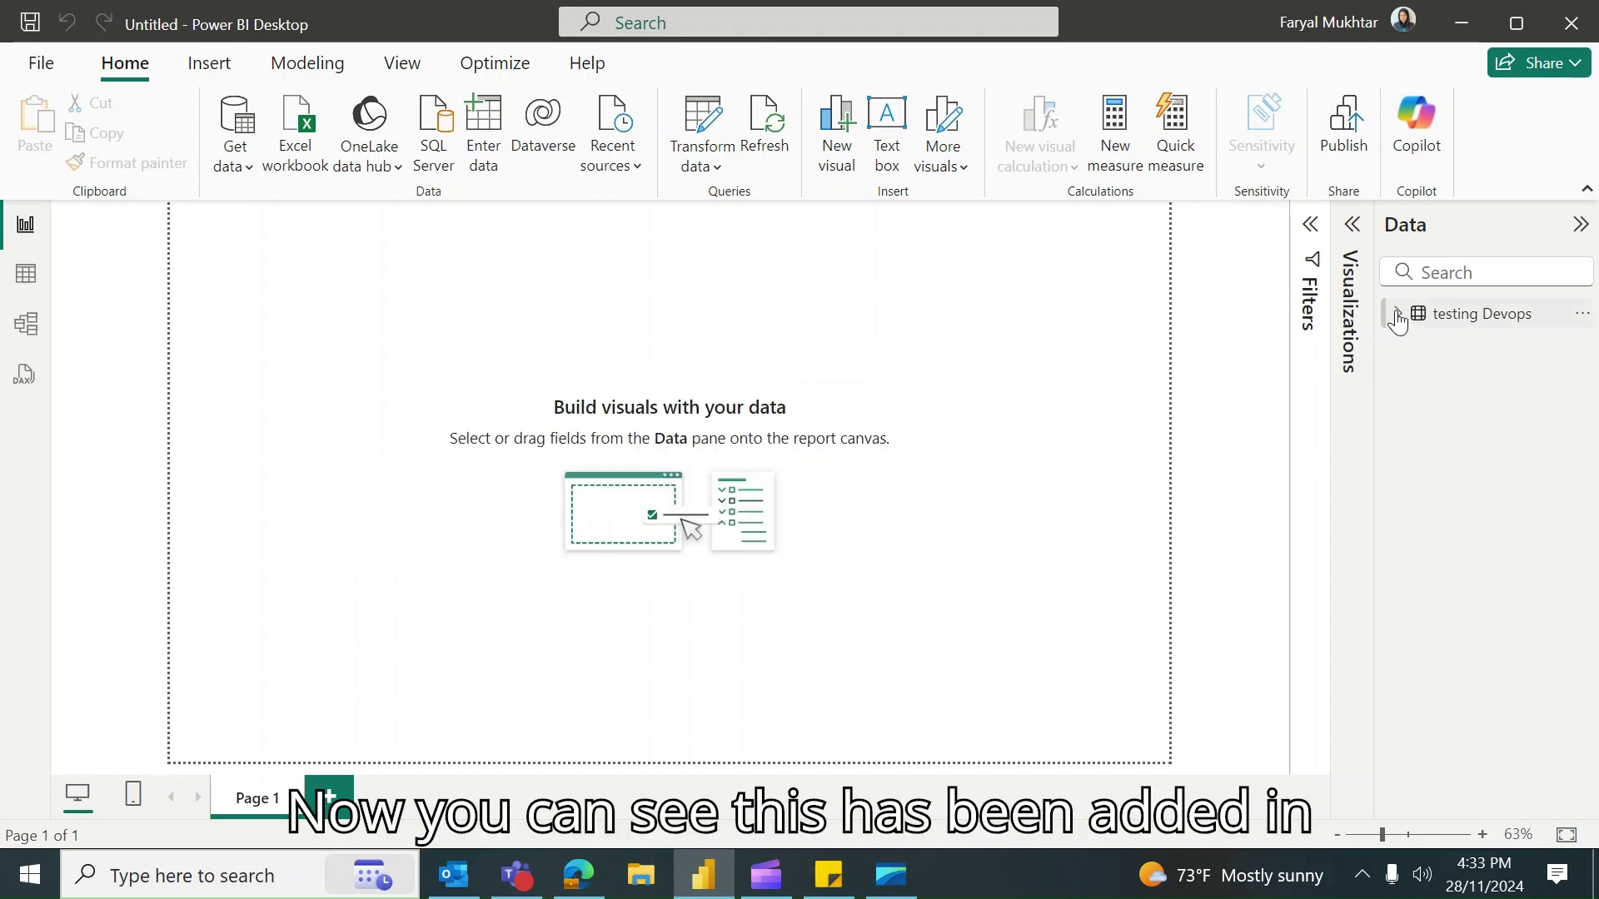
Expand the testing Devops table in the Data pane to list its fields
{"action": "left_click", "coordinate": [1398, 314]}
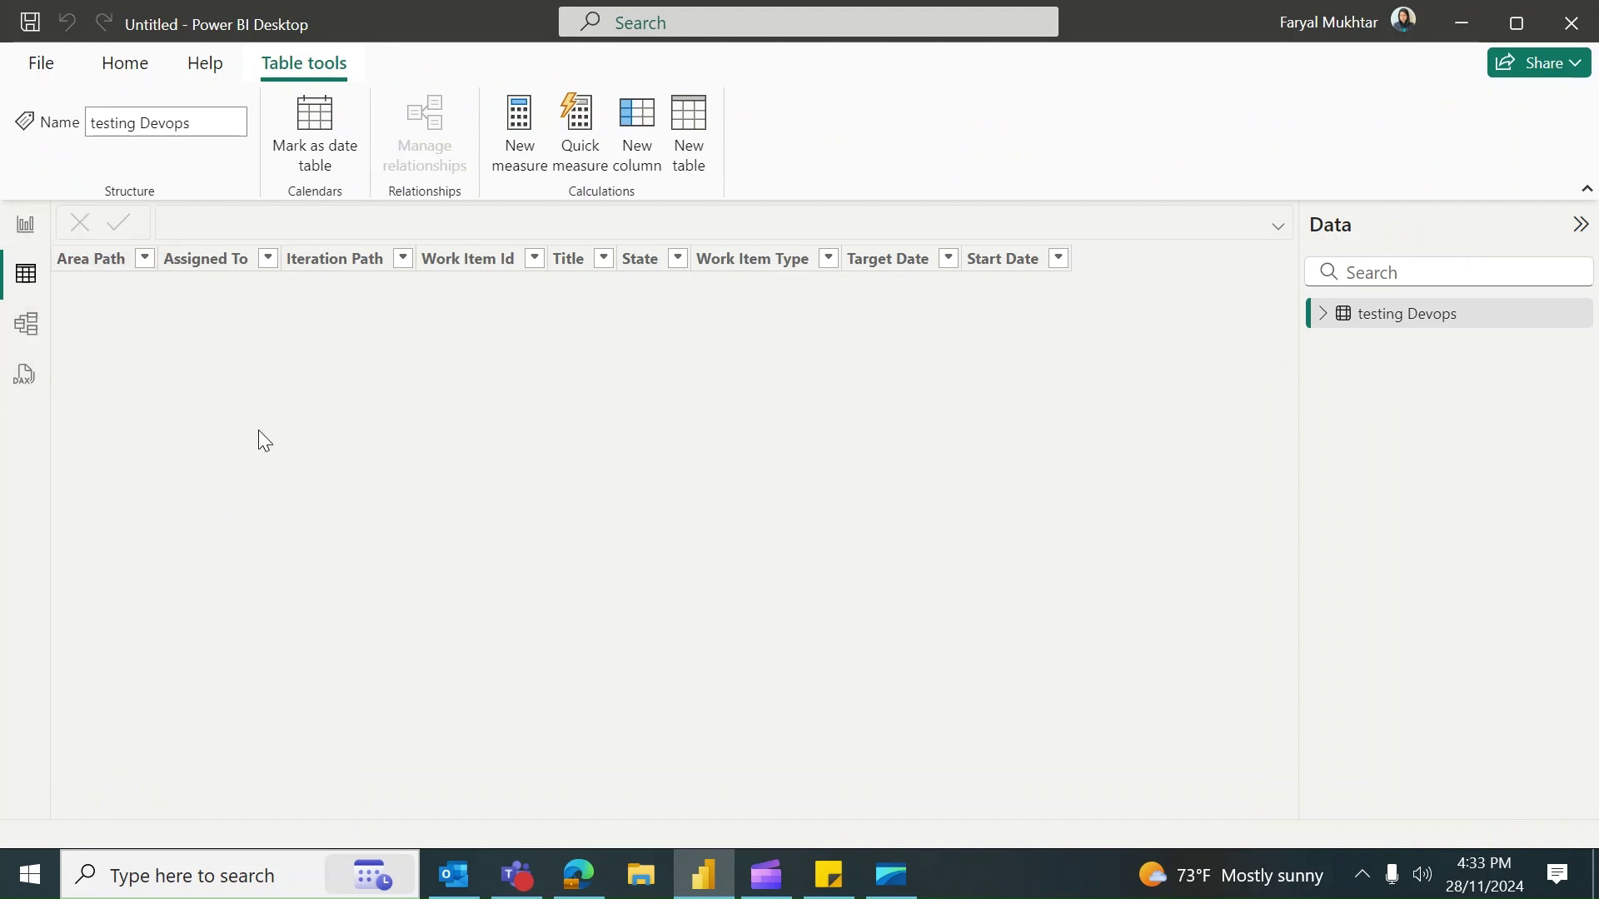
Switch between Report and Table views, ending on the Report canvas
{"action": "left_click", "coordinate": [23, 225]}
{"action": "left_click", "coordinate": [25, 277]}
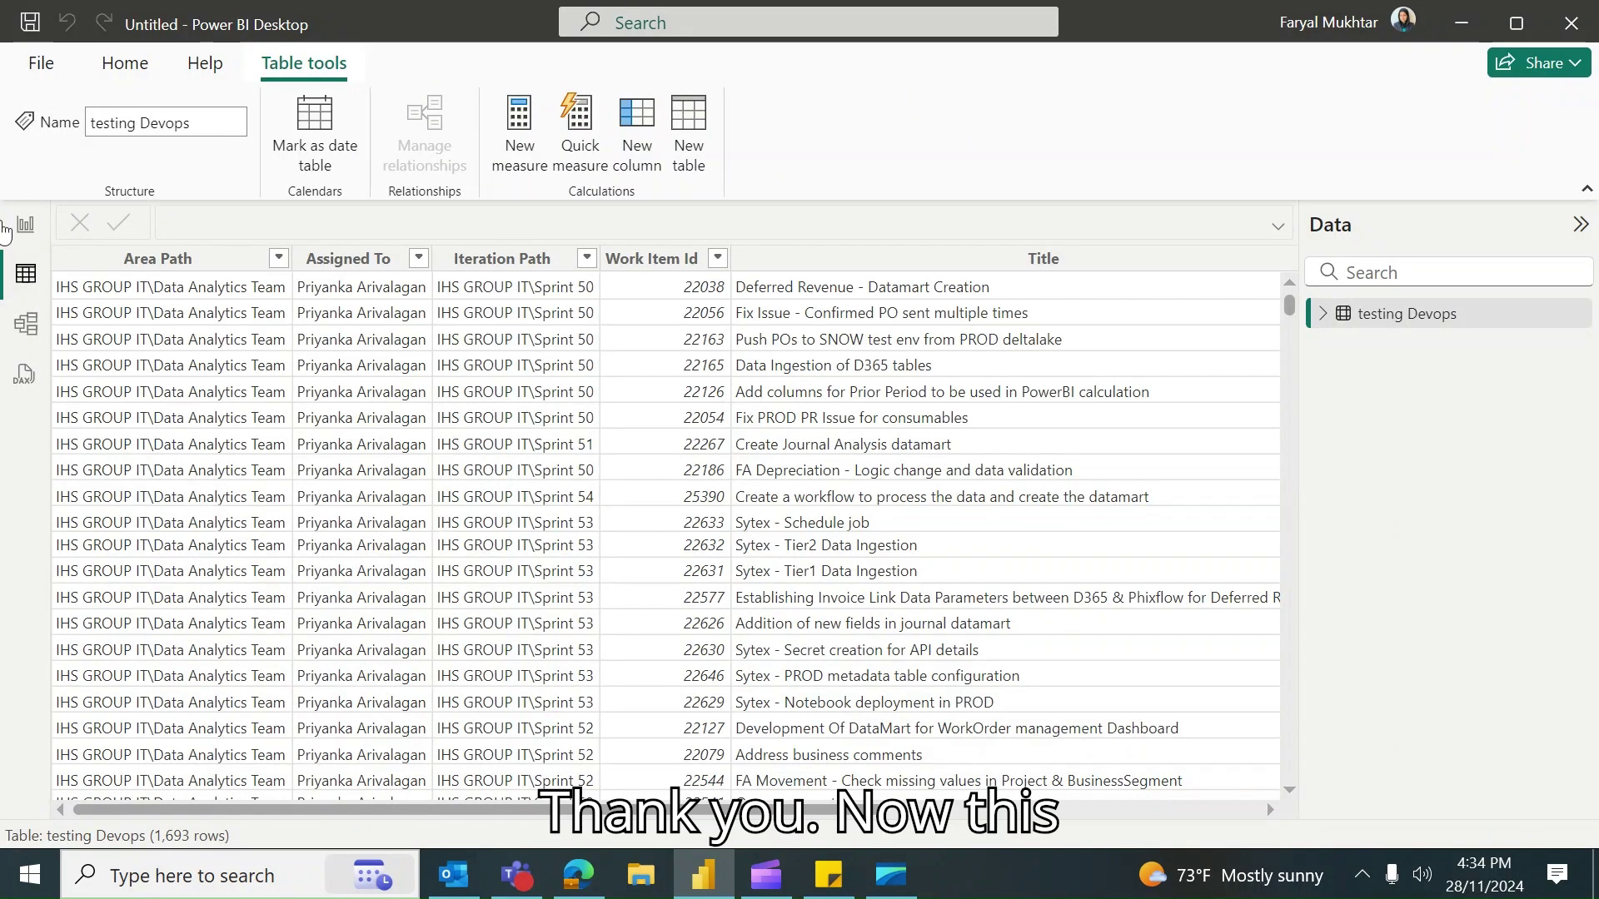
{"action": "left_click", "coordinate": [26, 225]}
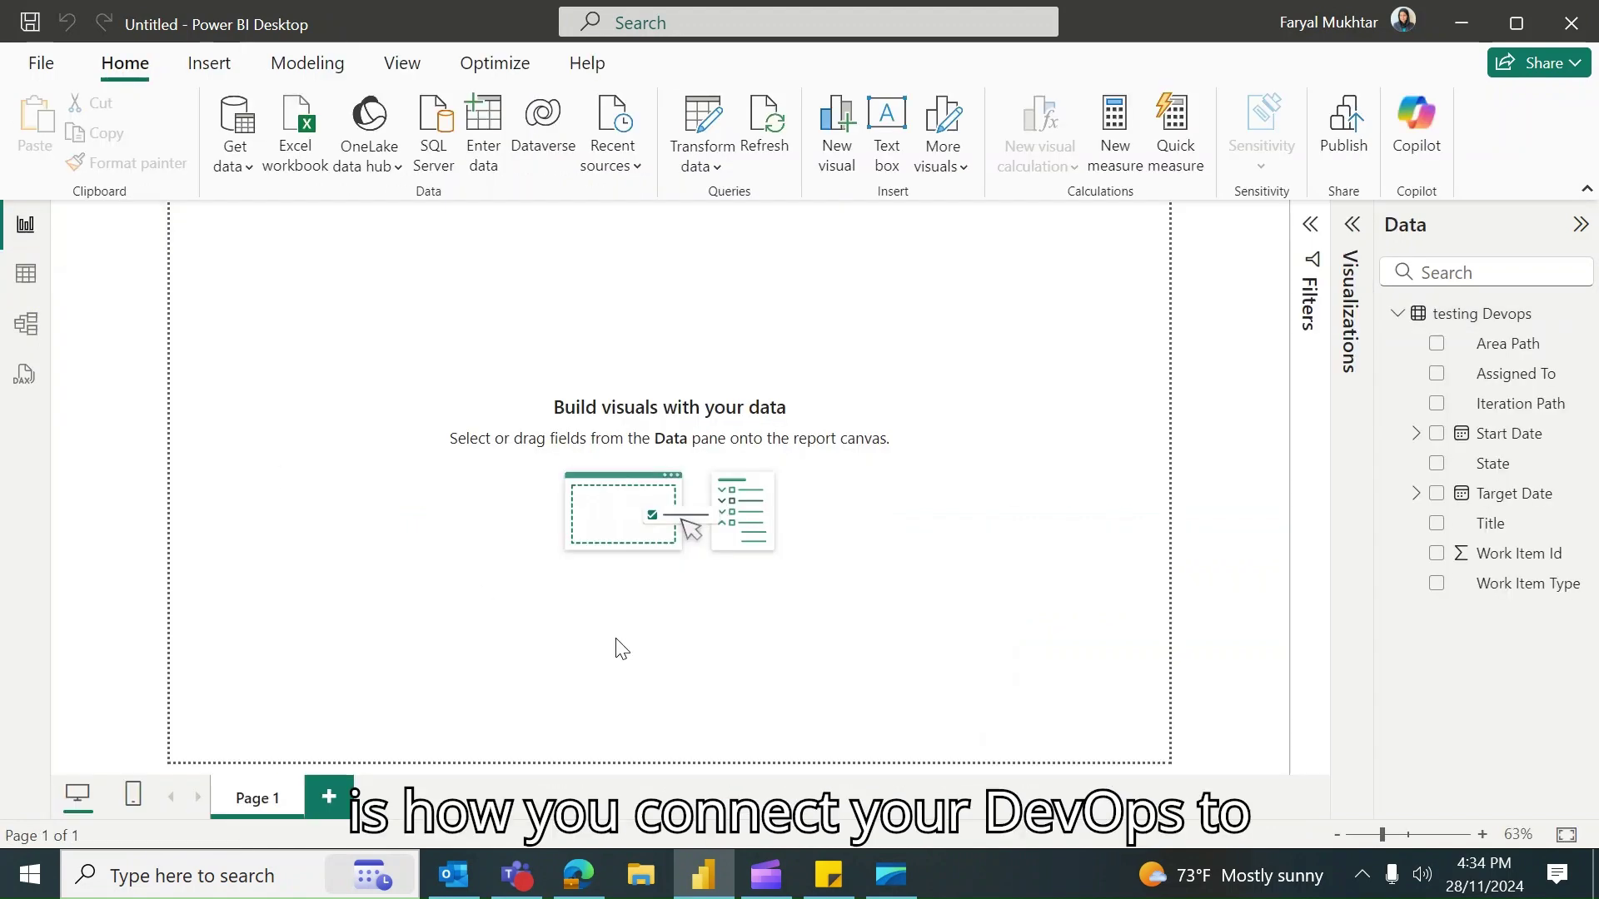